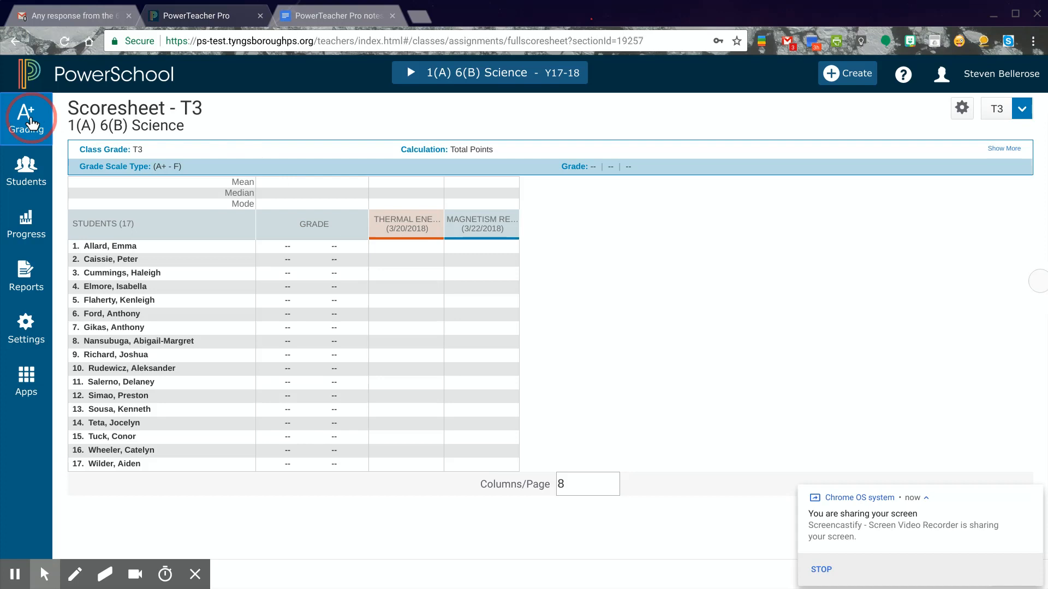
- Go to the class's assignment list and start creating a new category
{"action": "left_click", "coordinate": [34, 123]}
{"action": "left_click", "coordinate": [133, 152]}
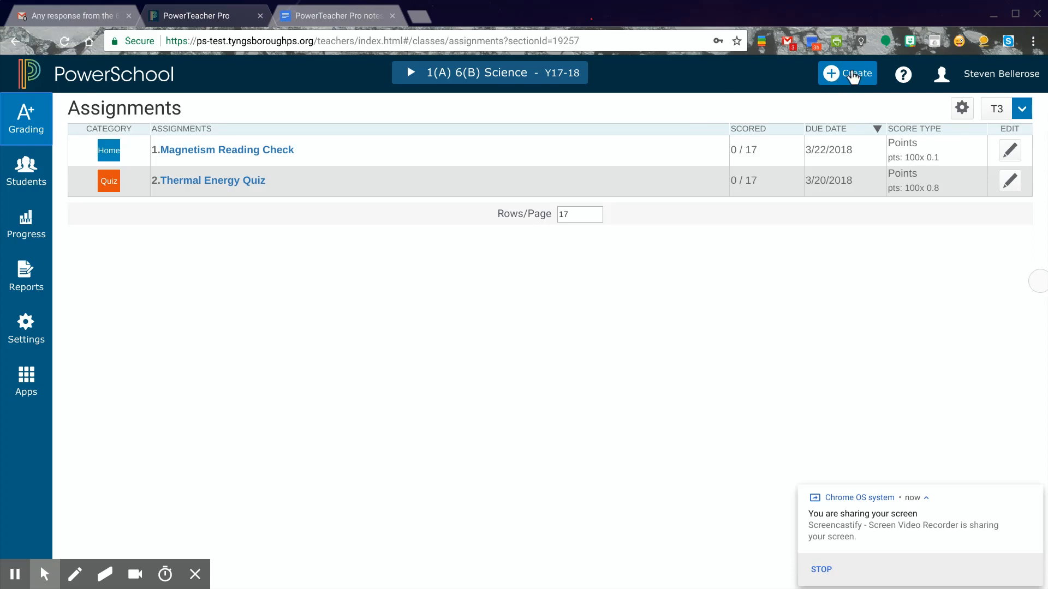
{"action": "left_click", "coordinate": [853, 77]}
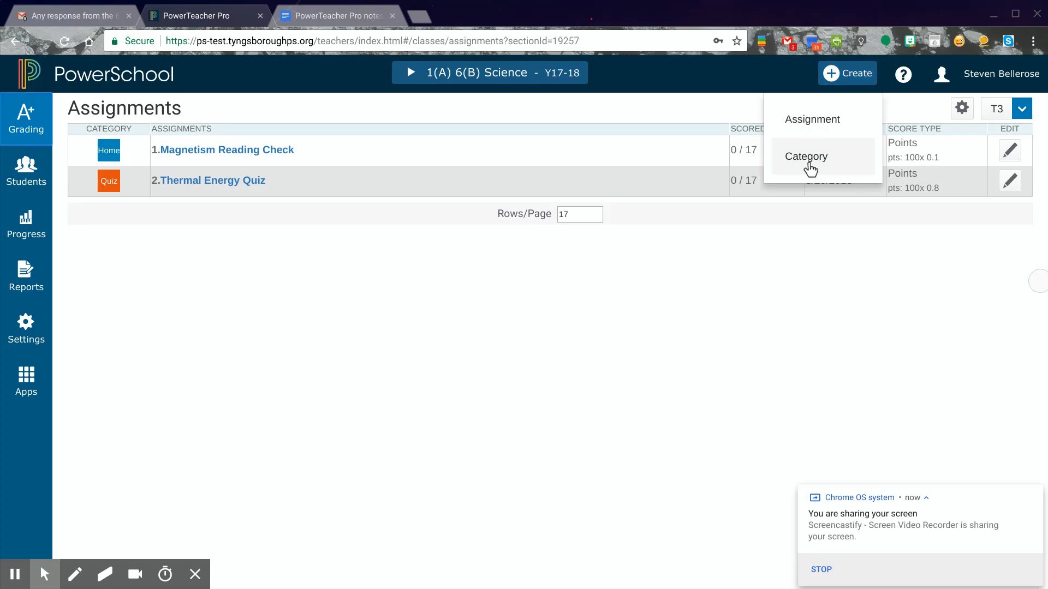
{"action": "left_click", "coordinate": [809, 169]}
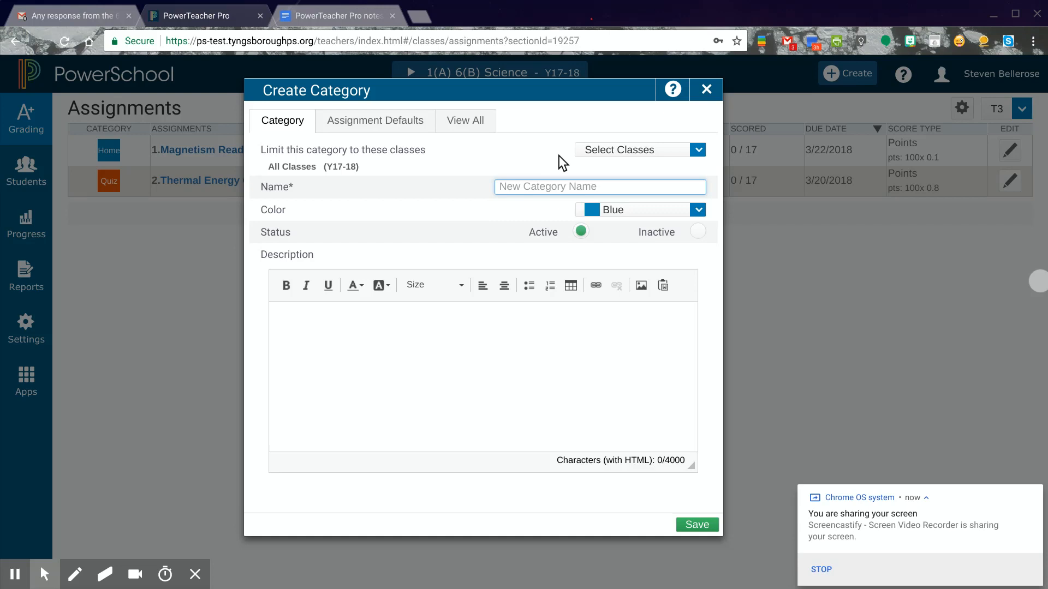
{"action": "left_click", "coordinate": [698, 151]}
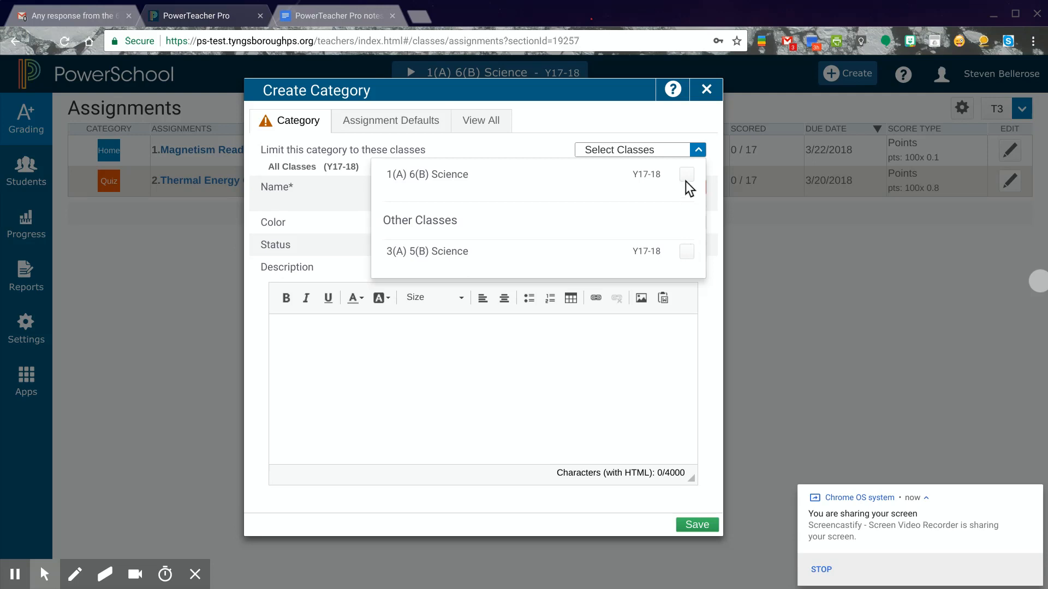
{"action": "left_click", "coordinate": [685, 174]}
{"action": "left_click", "coordinate": [687, 254]}
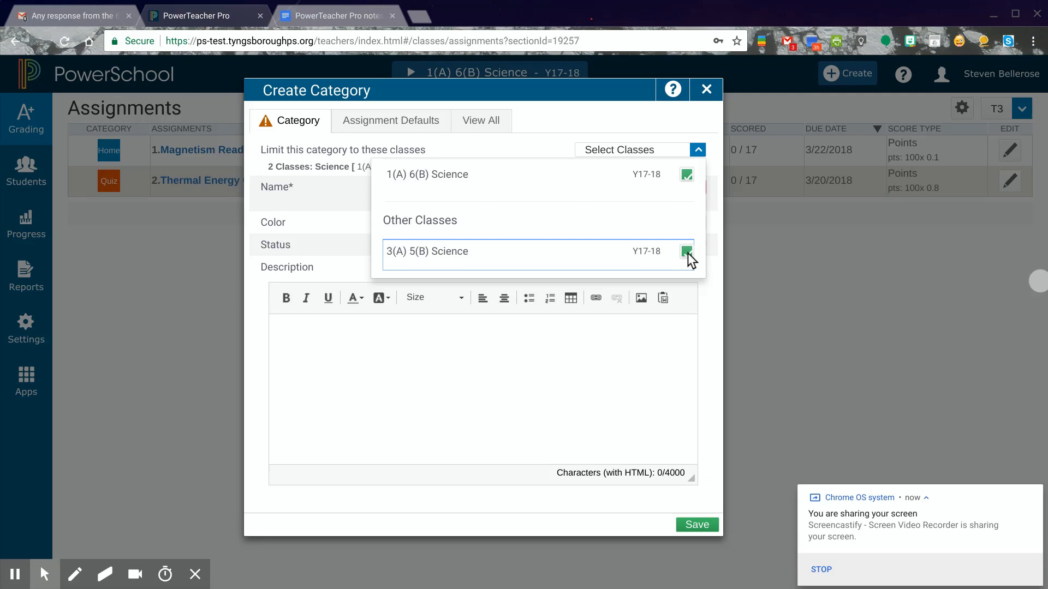
{"action": "left_click", "coordinate": [688, 253]}
{"action": "left_click", "coordinate": [519, 173]}
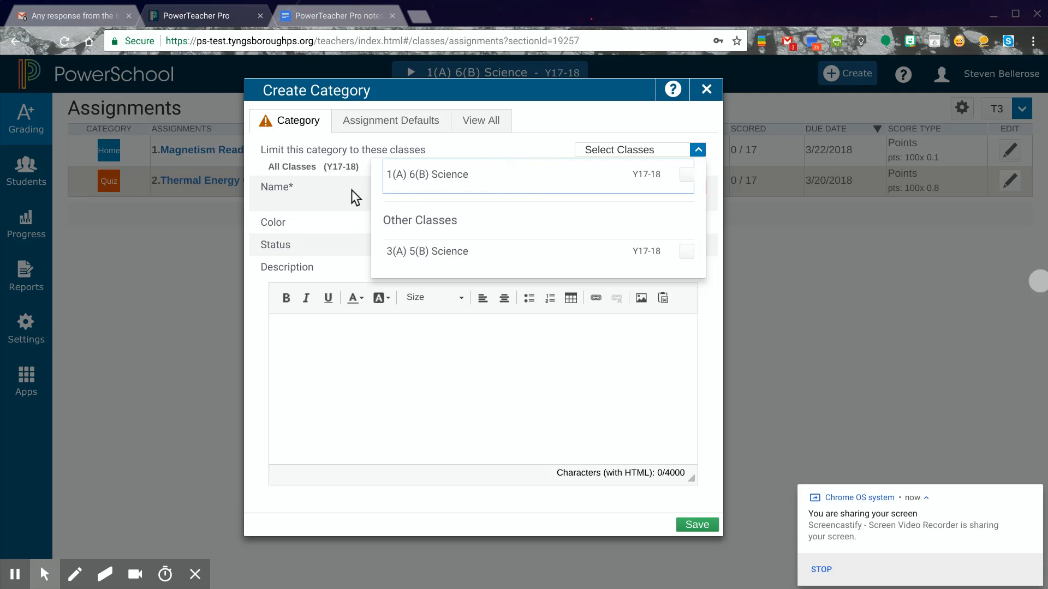
{"action": "left_click", "coordinate": [330, 189]}
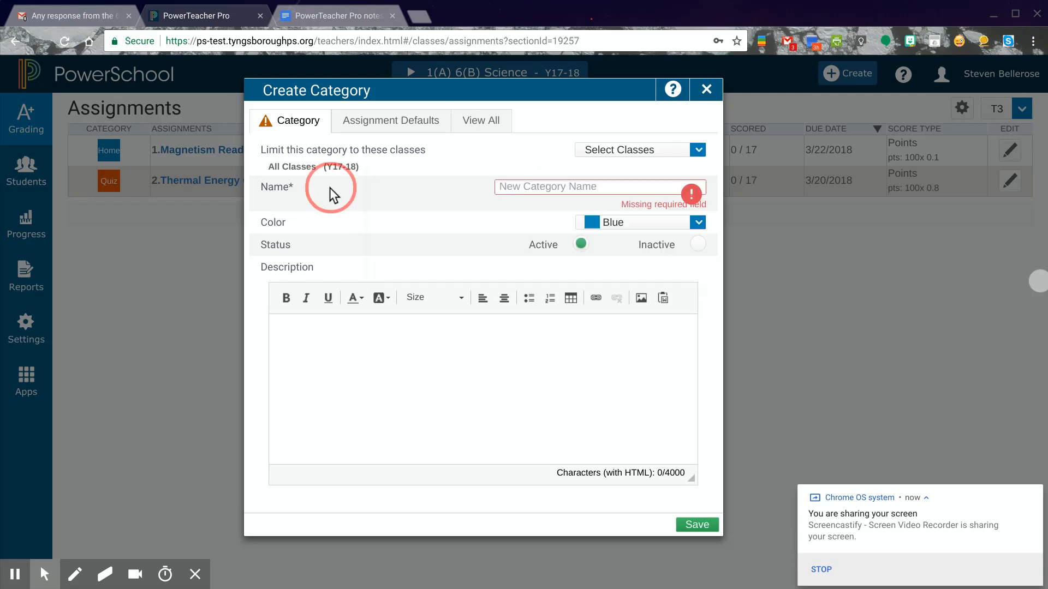
- Name the new category Projects and set its color to Teal
{"action": "left_click", "coordinate": [509, 187]}
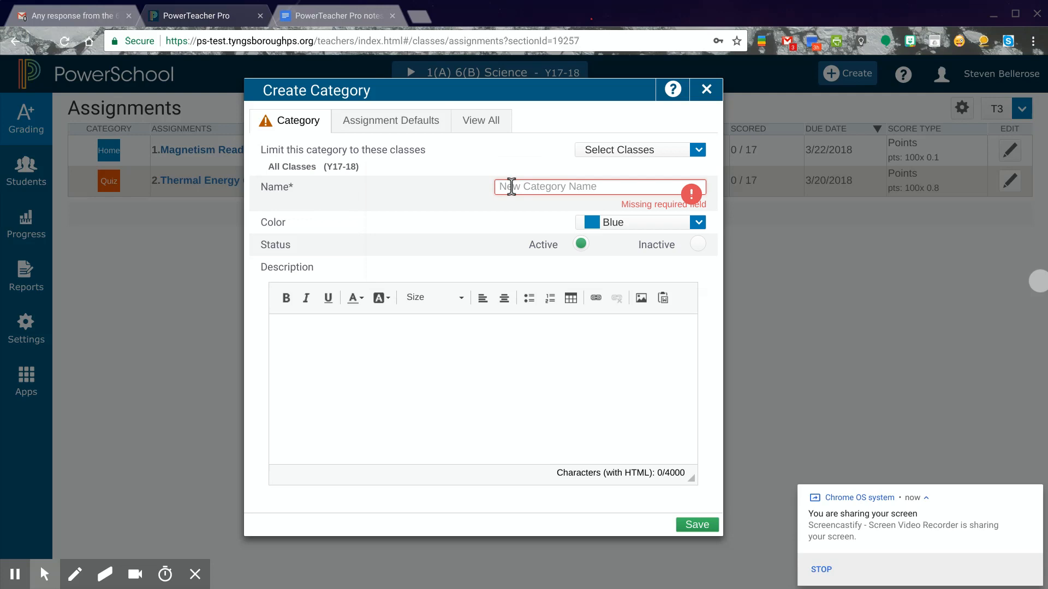
{"action": "type", "text": "Projects"}
{"action": "left_click", "coordinate": [636, 213]}
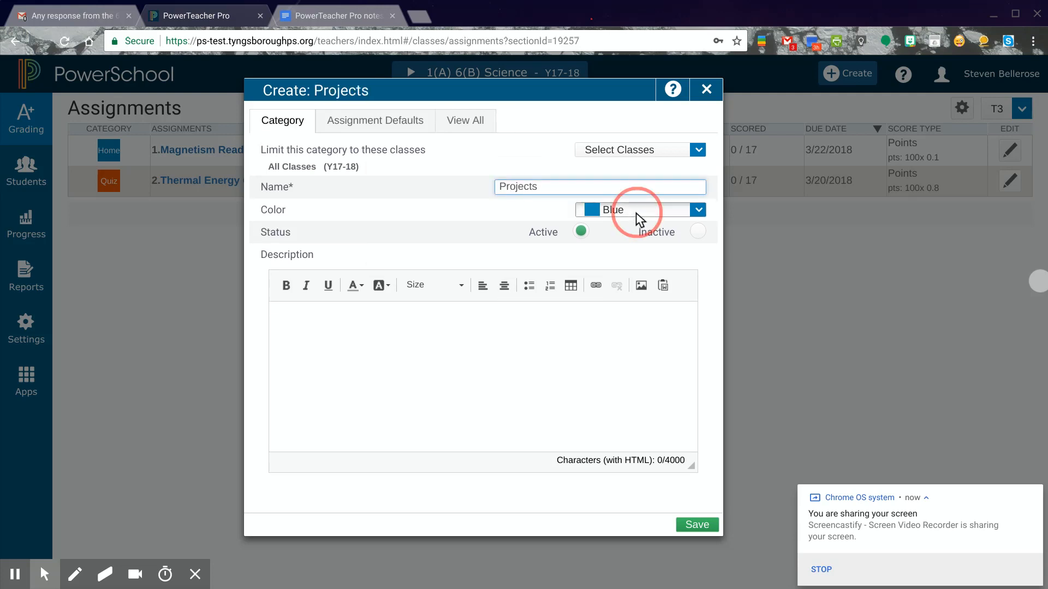
{"action": "left_click", "coordinate": [627, 255]}
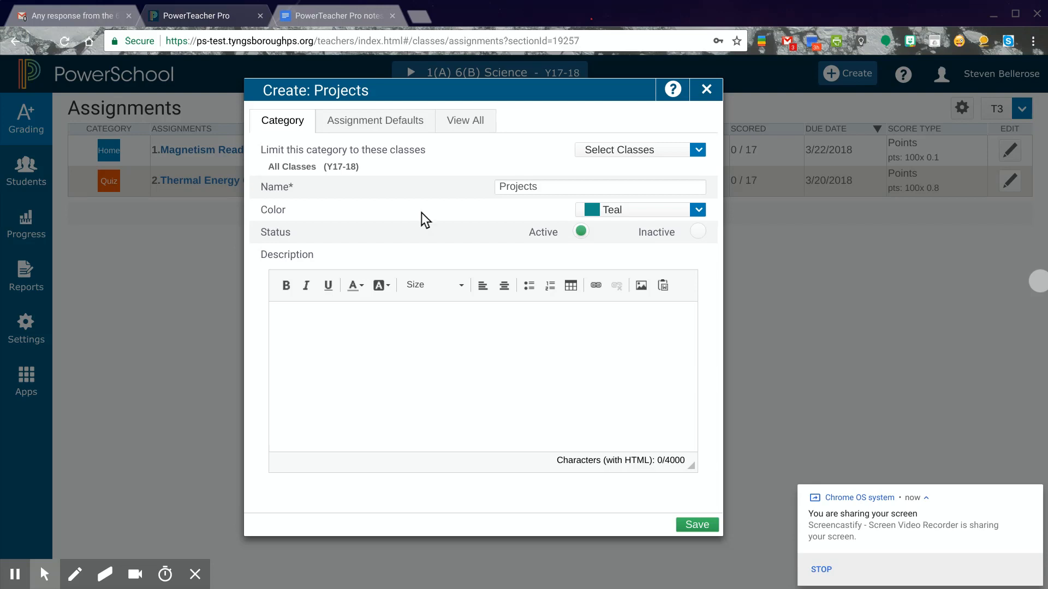
- Set the category's default assignment score type to Percent and save the category
{"action": "left_click", "coordinate": [362, 125]}
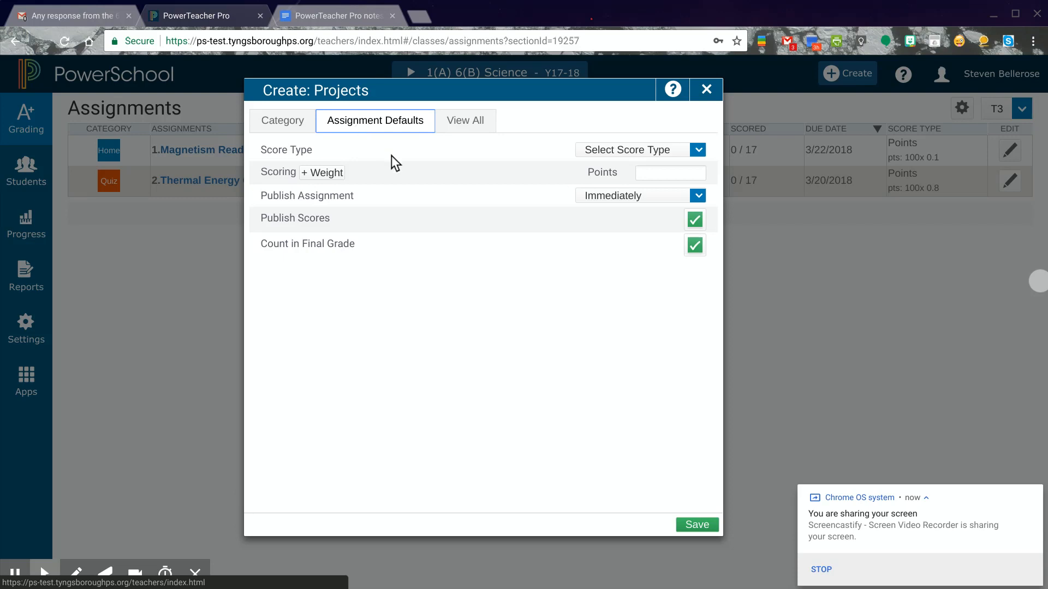
{"action": "left_click", "coordinate": [697, 149]}
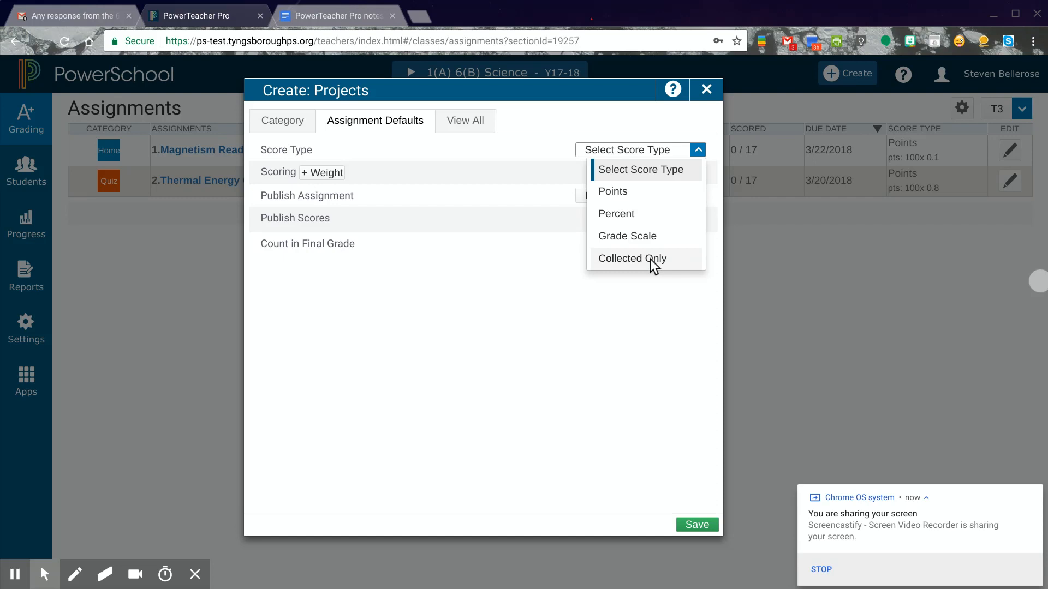
{"action": "left_click", "coordinate": [636, 213]}
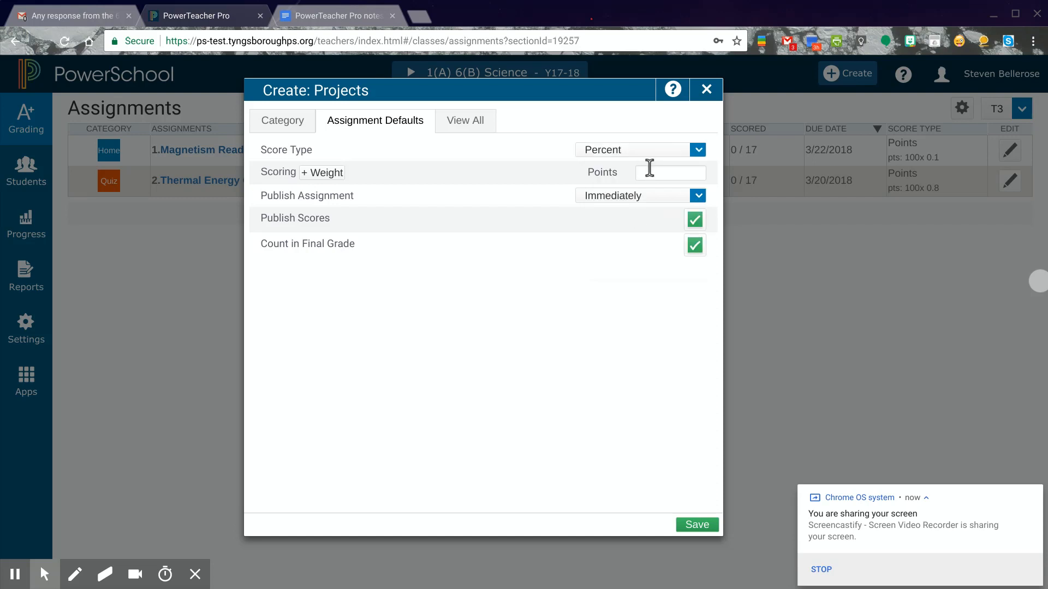
{"action": "left_click", "coordinate": [321, 174]}
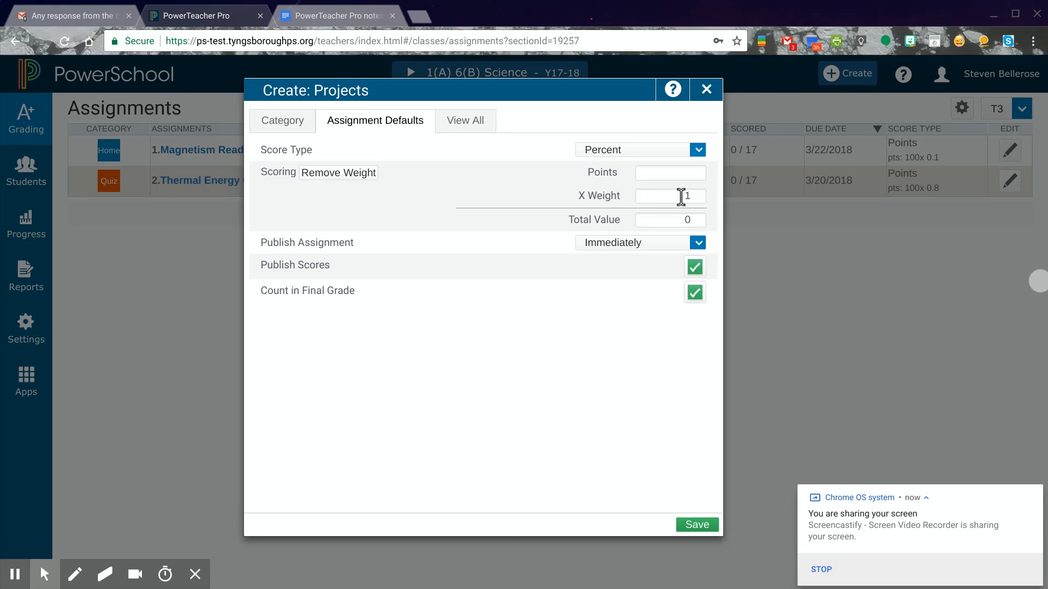
{"action": "left_click", "coordinate": [341, 174]}
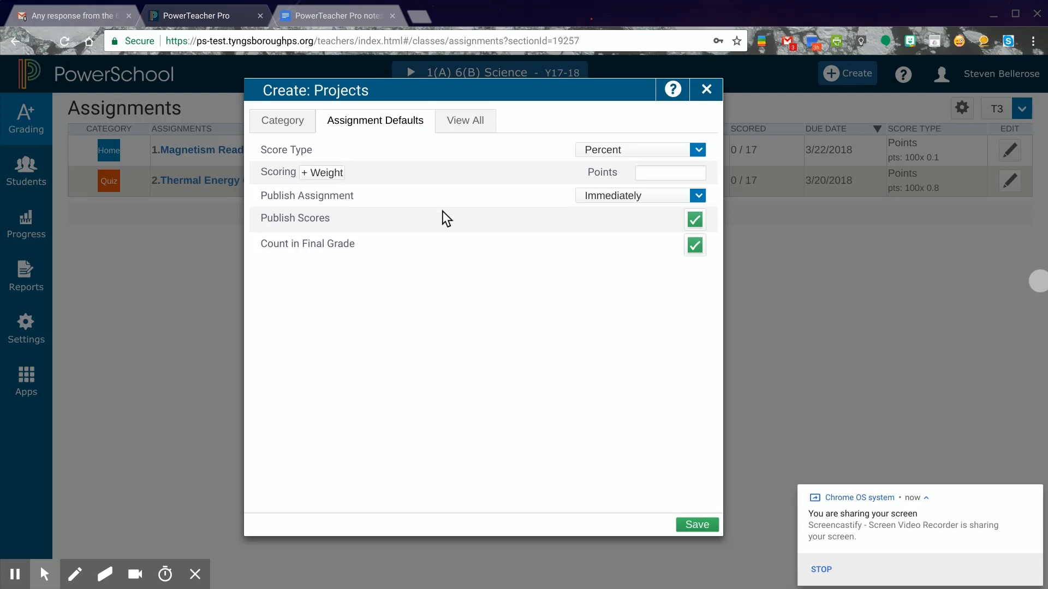
{"action": "left_click", "coordinate": [698, 195]}
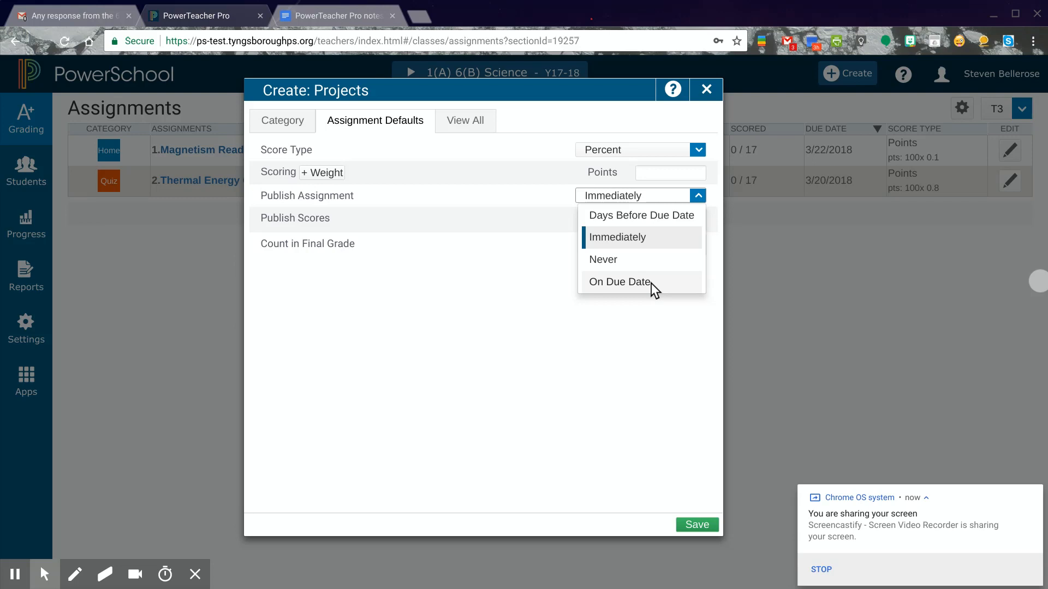
{"action": "left_click", "coordinate": [659, 196]}
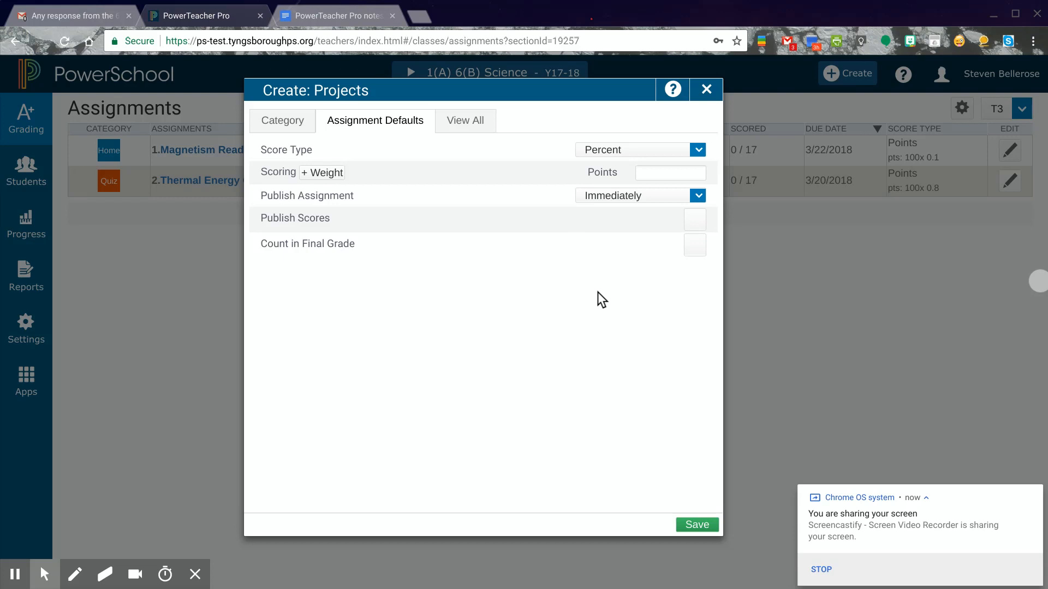
{"action": "left_click", "coordinate": [698, 524]}
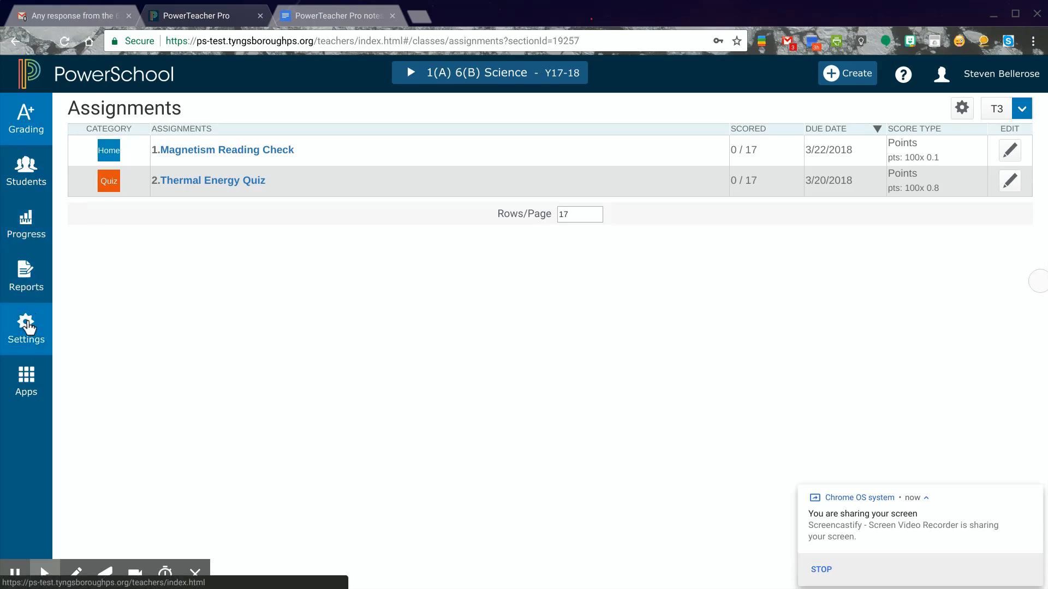
- Open the T1 traditional grade calculation of 1(A) 6(B) Science for editing
{"action": "left_click", "coordinate": [29, 331]}
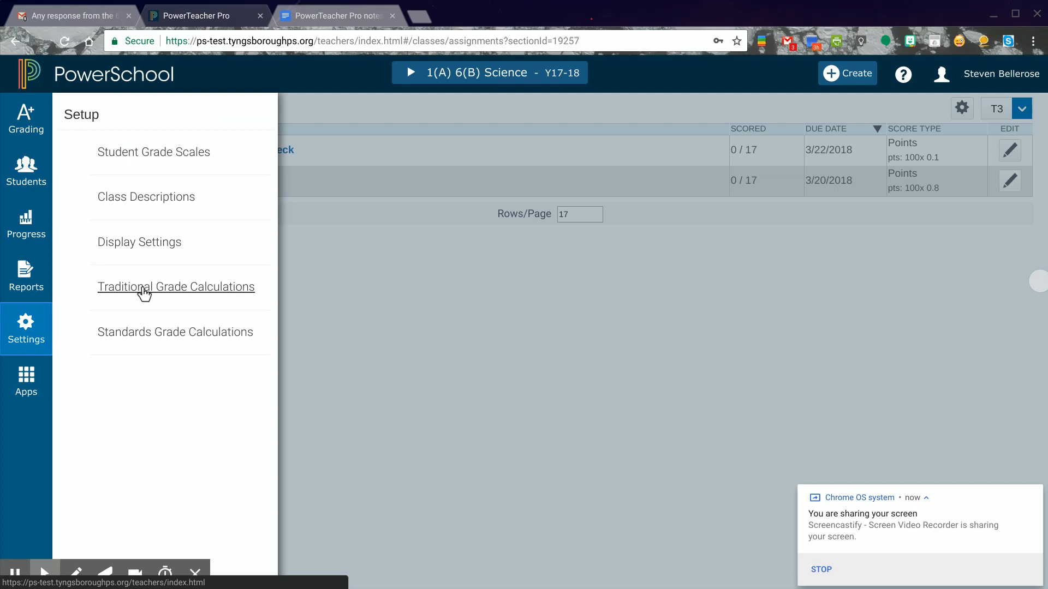
{"action": "left_click", "coordinate": [144, 294]}
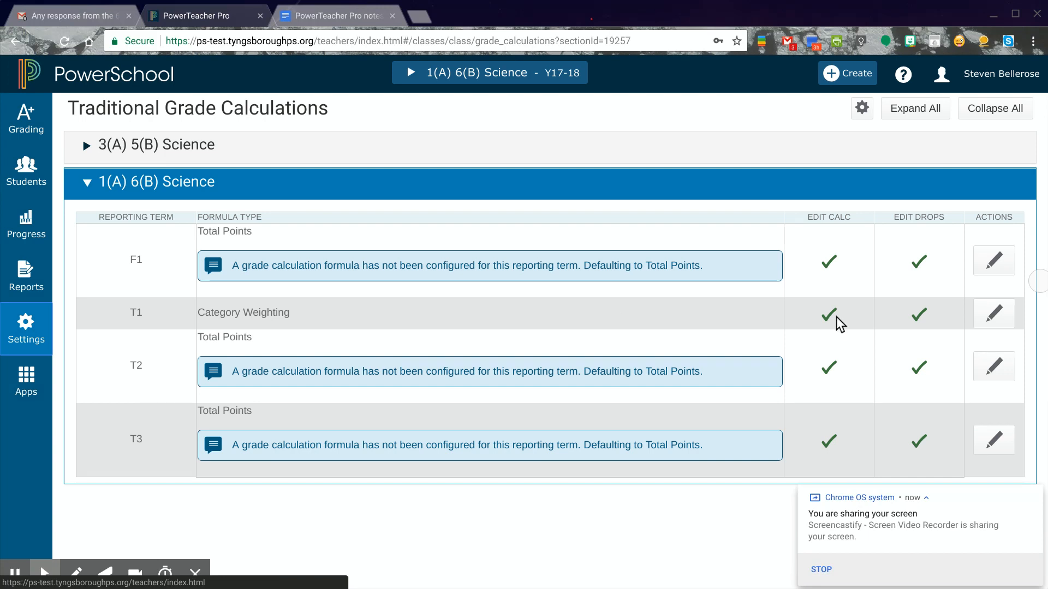
{"action": "left_click", "coordinate": [998, 321]}
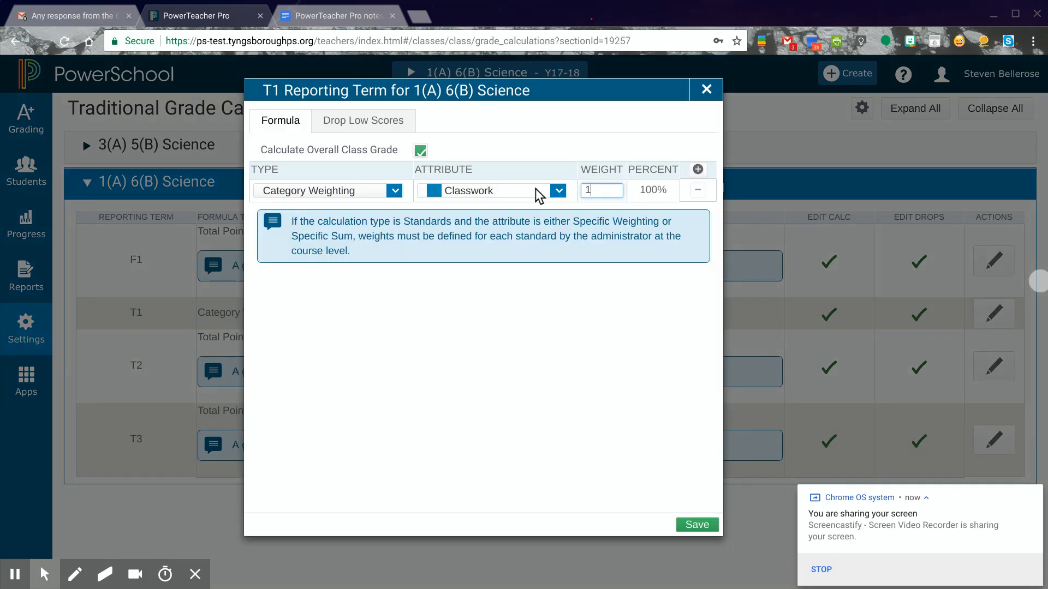
- Keep Classwork as the first category in the T1 formula and set its weight to 20
{"action": "left_click", "coordinate": [559, 193]}
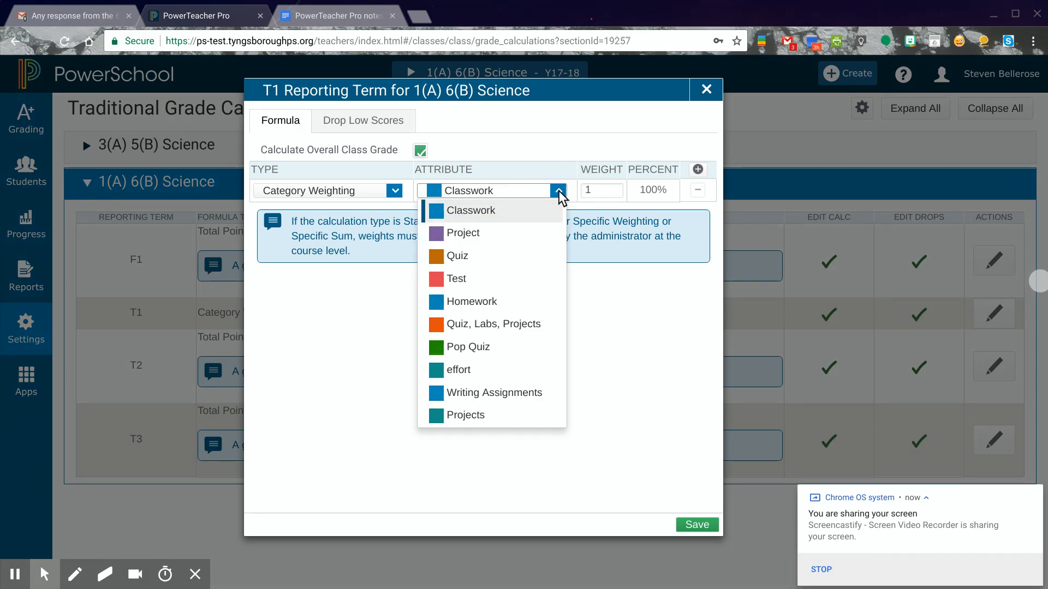
{"action": "left_click", "coordinate": [496, 209]}
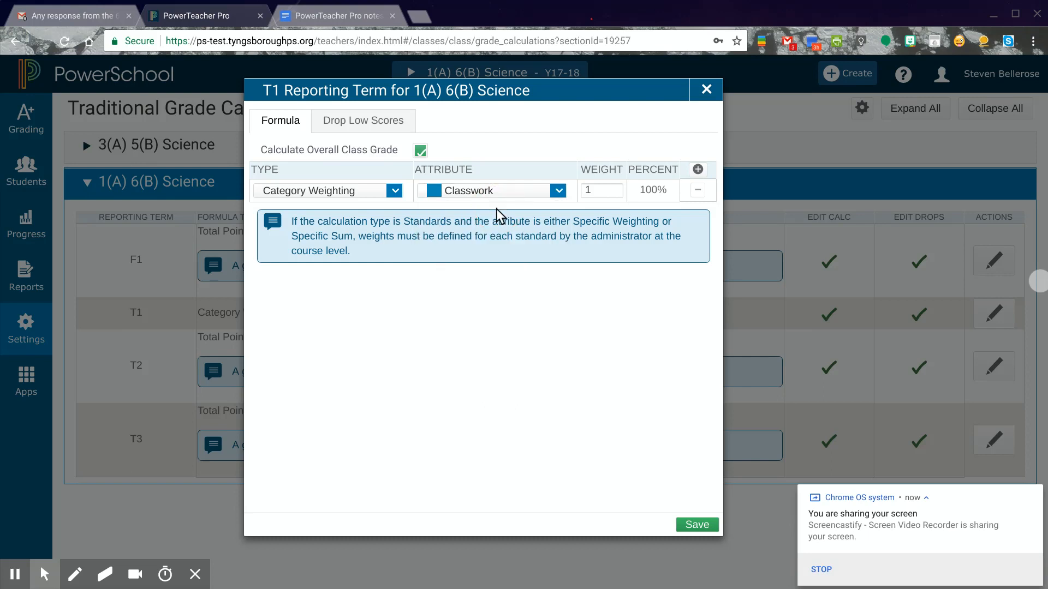
{"action": "left_click", "coordinate": [603, 190]}
{"action": "double_click", "coordinate": [603, 189]}
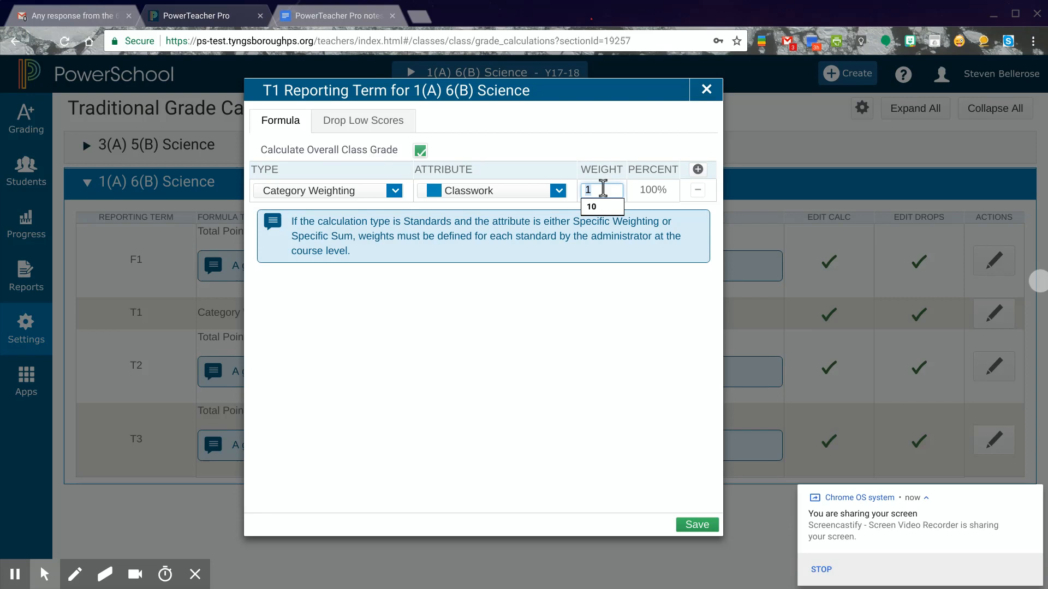
{"action": "type", "text": "20"}
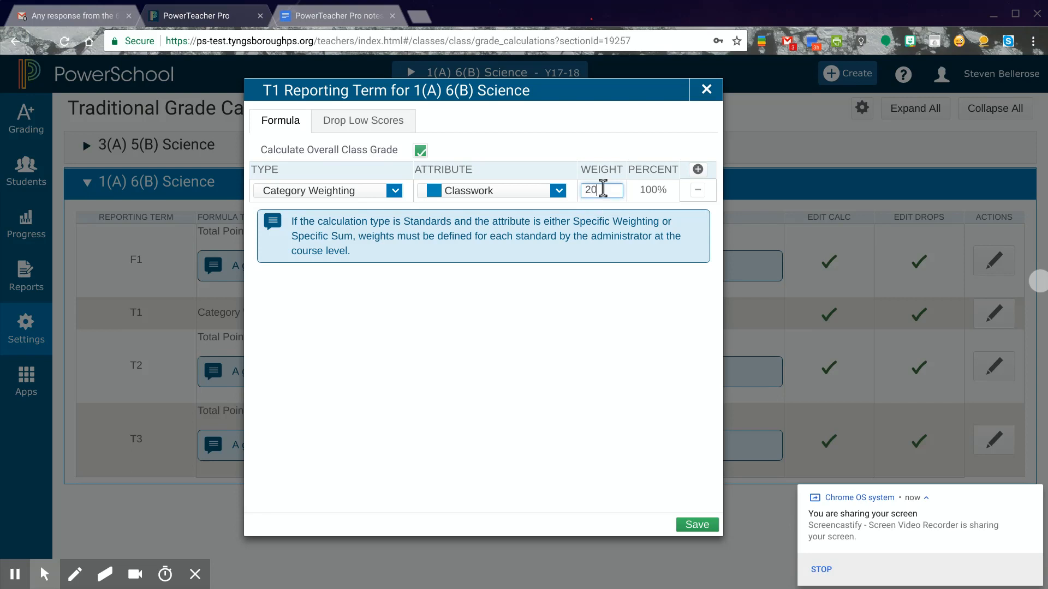
- Add a second Category Weighting row to the formula for Project with a weight of 10
{"action": "left_click", "coordinate": [698, 170]}
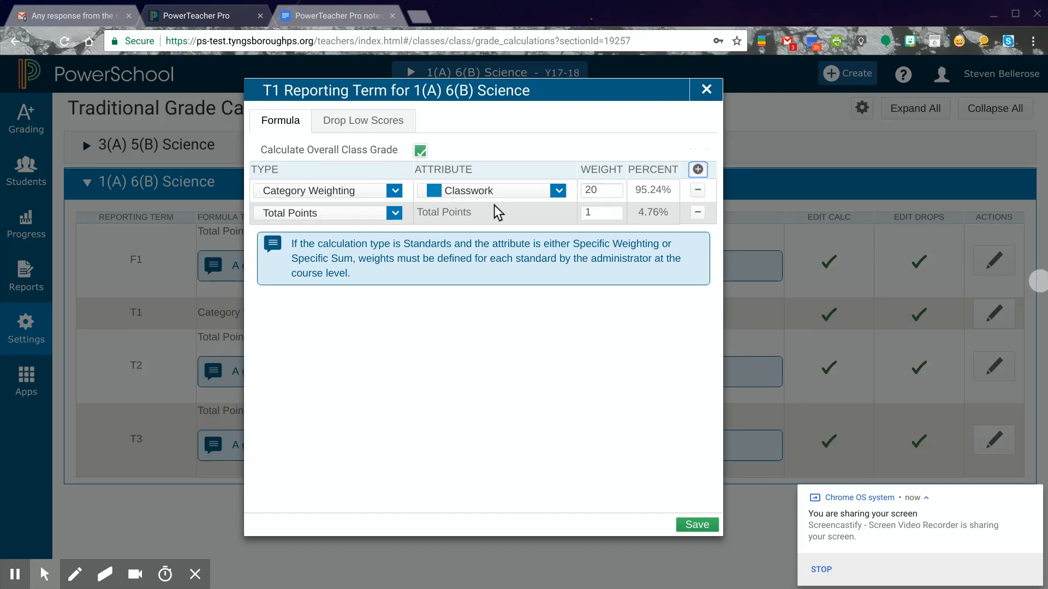
{"action": "left_click", "coordinate": [394, 214]}
{"action": "left_click", "coordinate": [375, 280]}
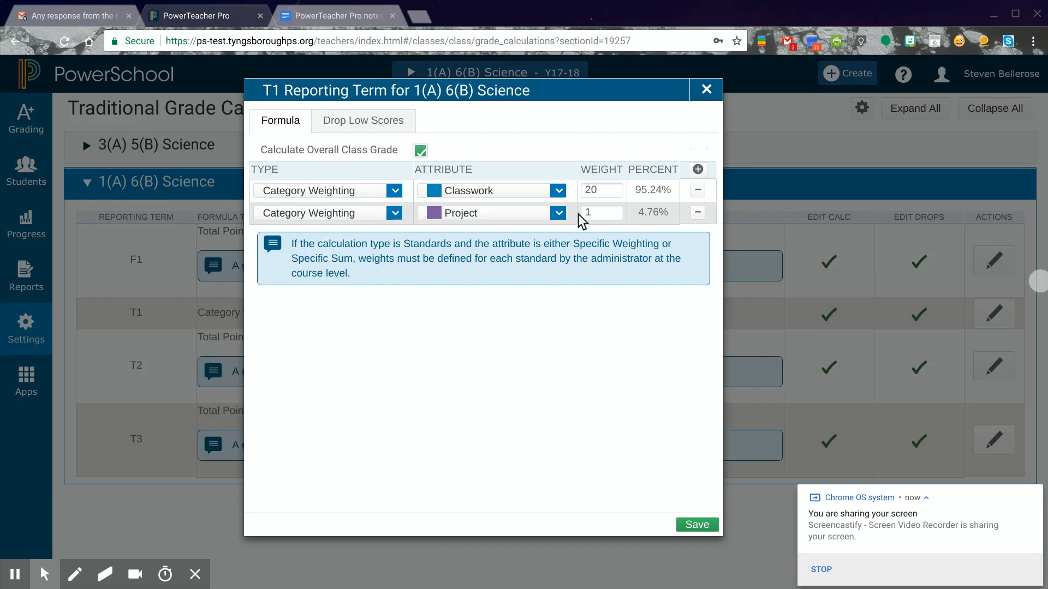
{"action": "left_click", "coordinate": [596, 210]}
{"action": "type", "text": "0"}
- Add a third Category Weighting row to the formula for Quiz with a weight of 70
{"action": "left_click", "coordinate": [698, 170]}
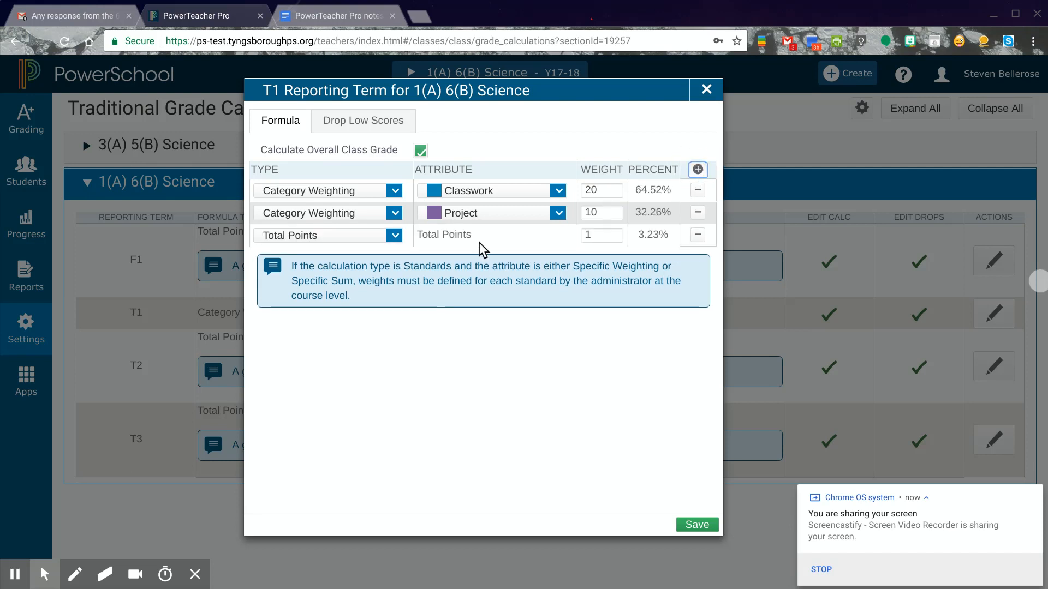
{"action": "left_click", "coordinate": [394, 236]}
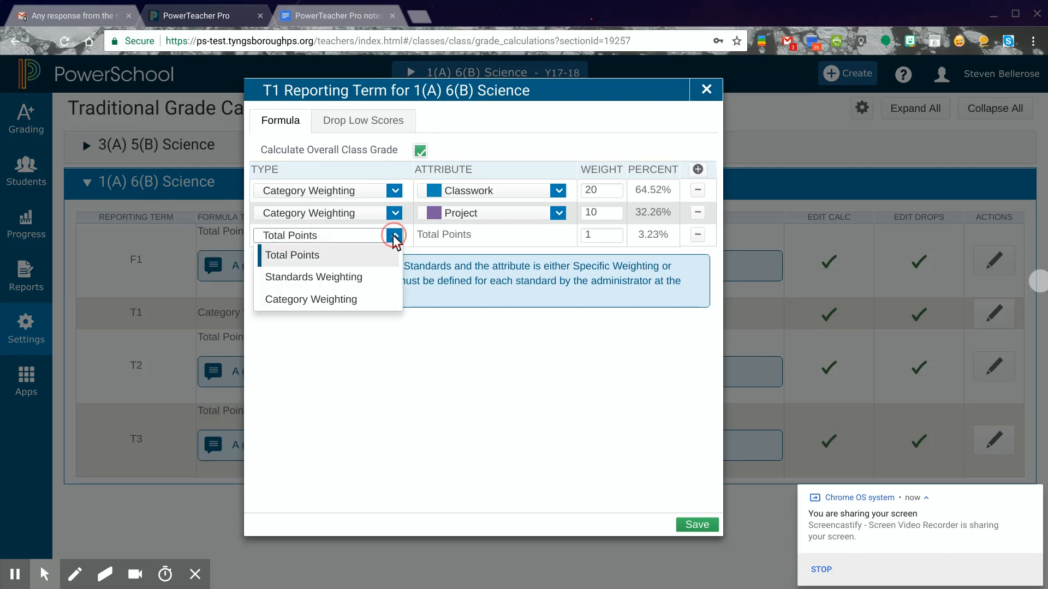
{"action": "left_click", "coordinate": [370, 303]}
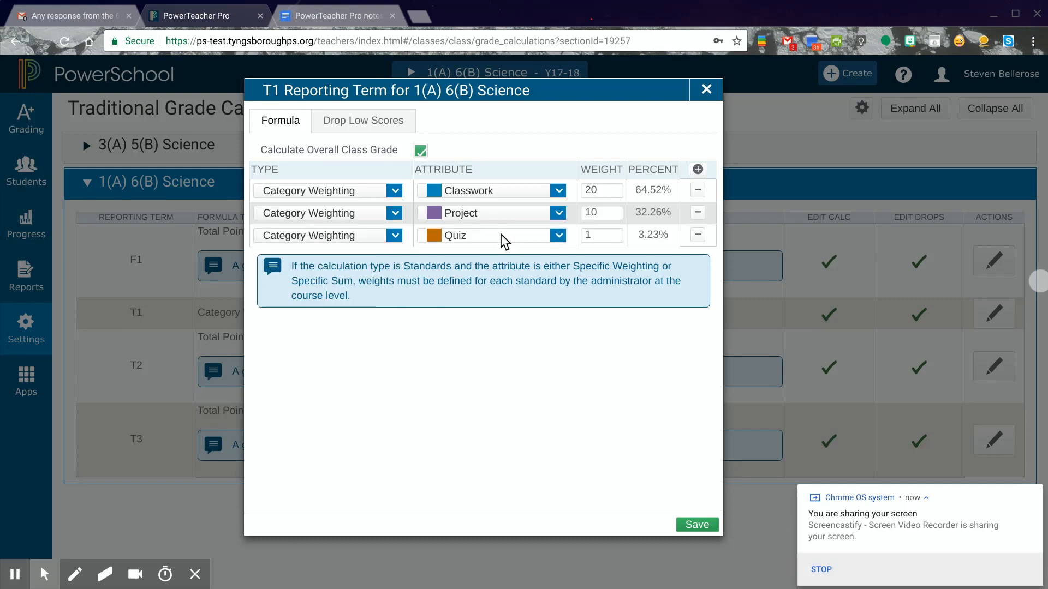
{"action": "left_click", "coordinate": [595, 233]}
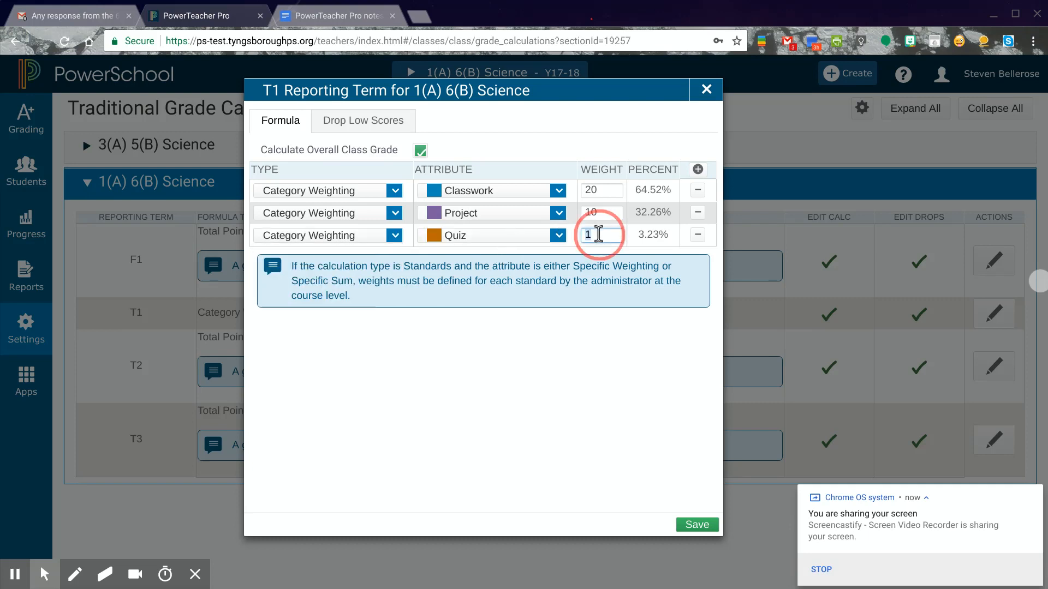
{"action": "type", "text": "70"}
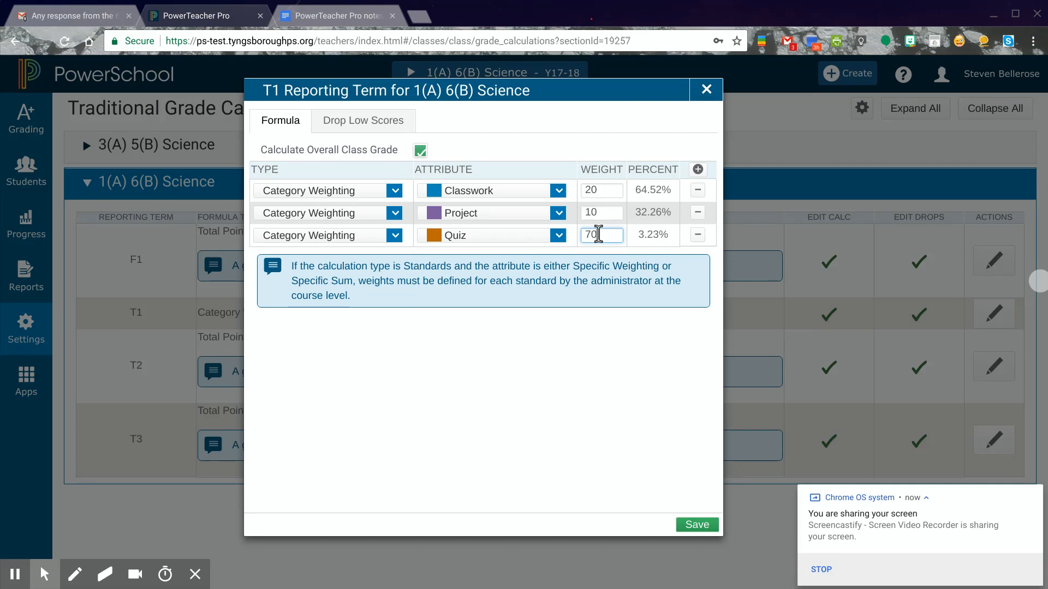
{"action": "left_click", "coordinate": [673, 239]}
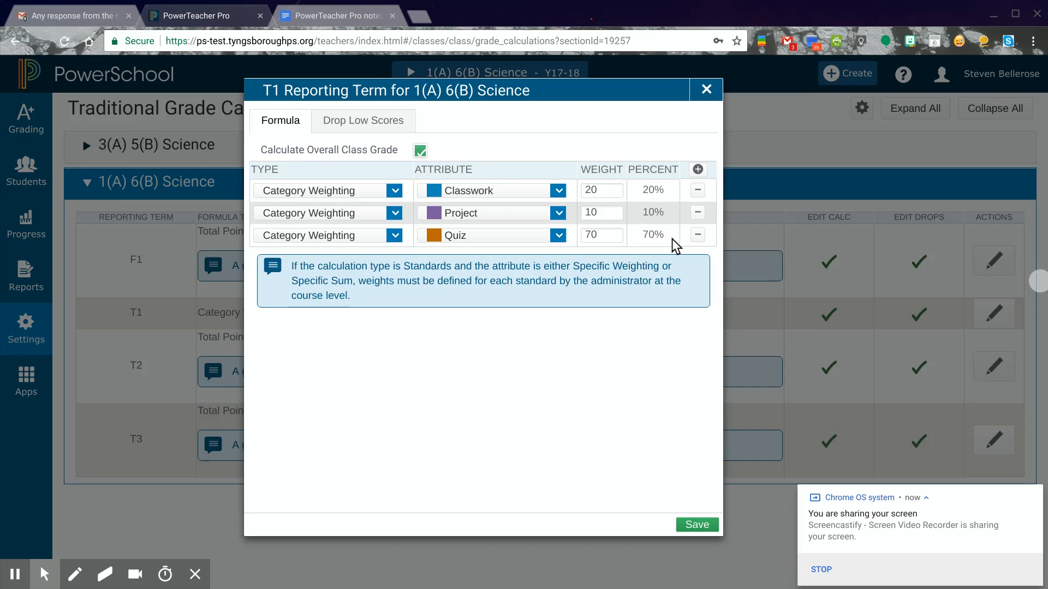
- Check the low-score dropping options for T1, keep them at None, and save the term's grade calculation
{"action": "left_click", "coordinate": [363, 121]}
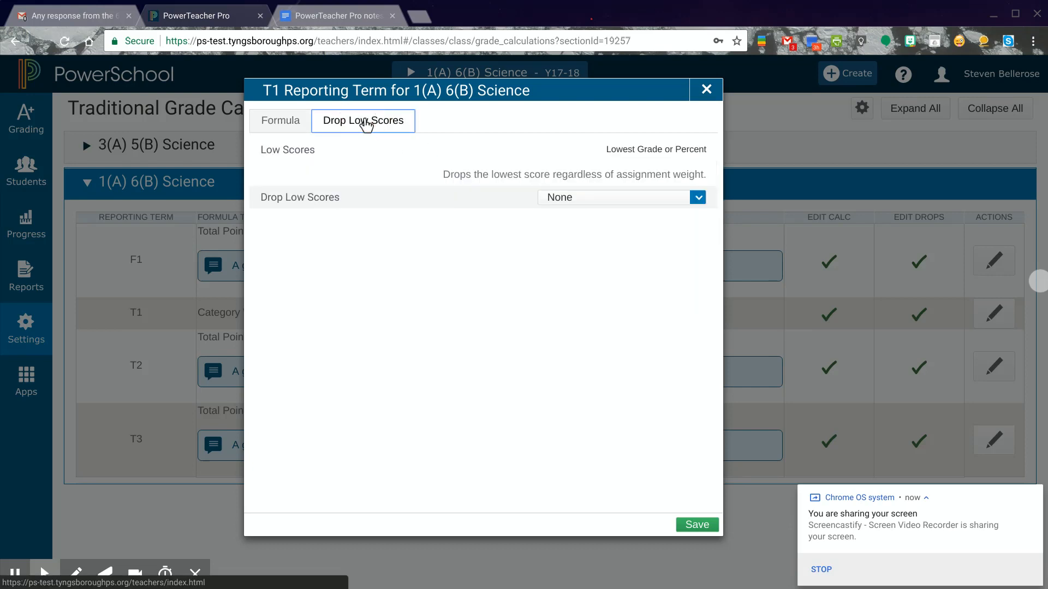
{"action": "left_click", "coordinate": [597, 200]}
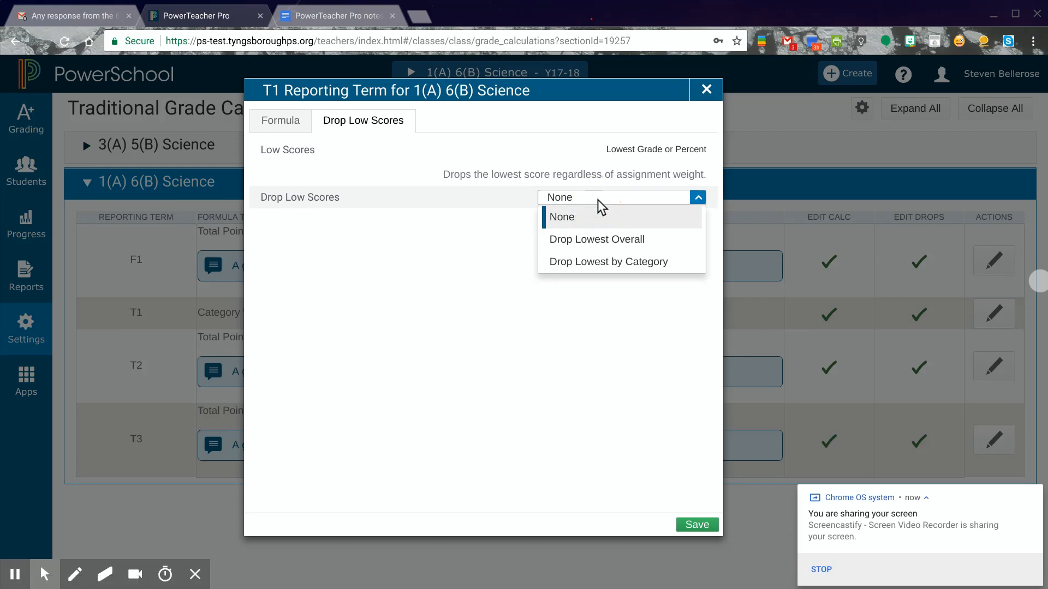
{"action": "left_click", "coordinate": [597, 199]}
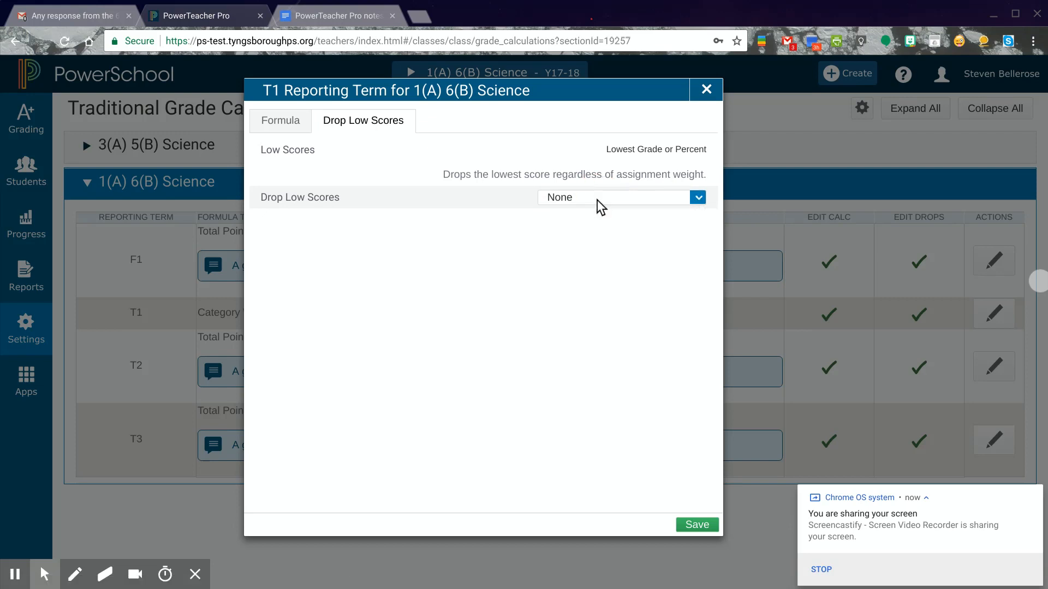
{"action": "left_click", "coordinate": [272, 119]}
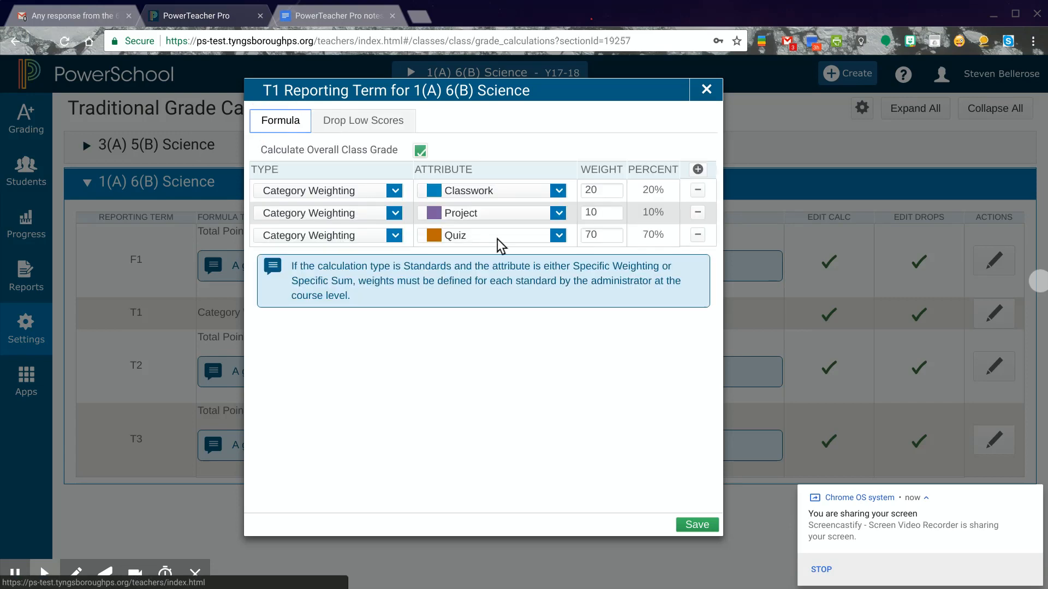
{"action": "left_click", "coordinate": [692, 525]}
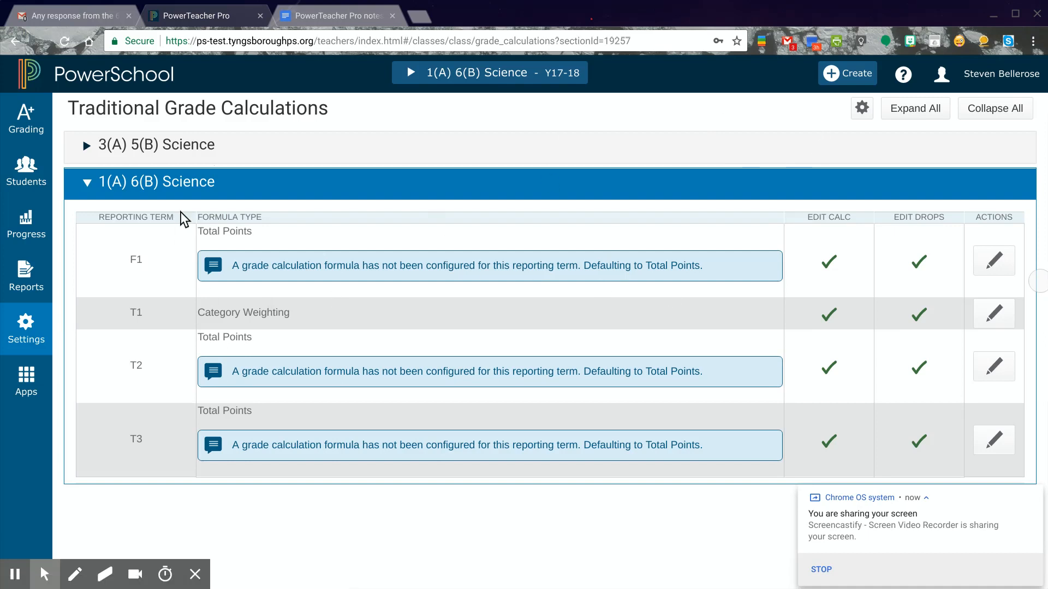
- Start a new assignment for 1(A) 6(B) Science named Quiz 1 and assign it to the Quiz category
{"action": "left_click", "coordinate": [859, 81]}
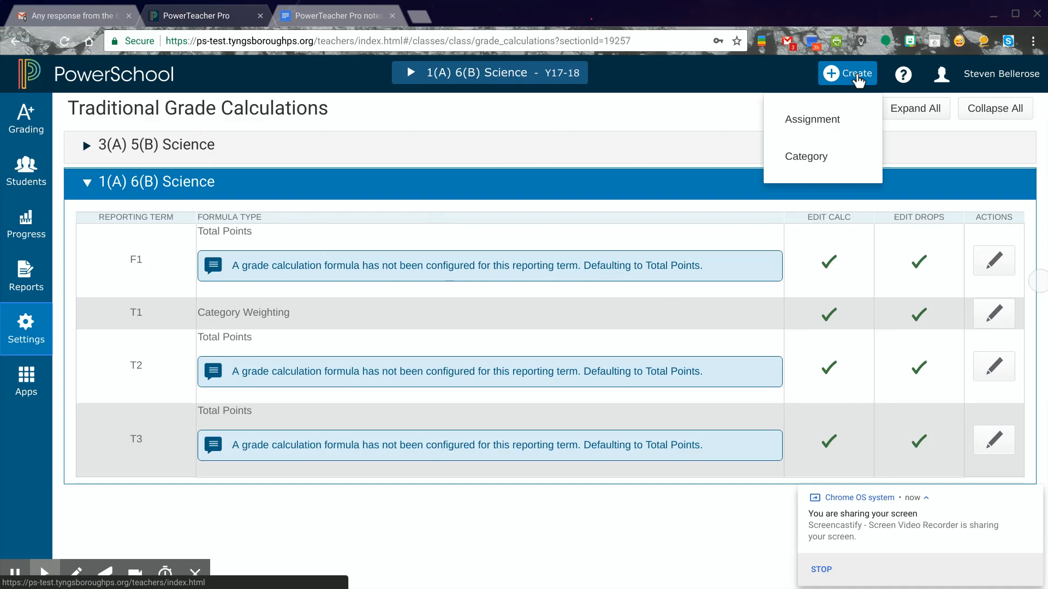
{"action": "left_click", "coordinate": [812, 125]}
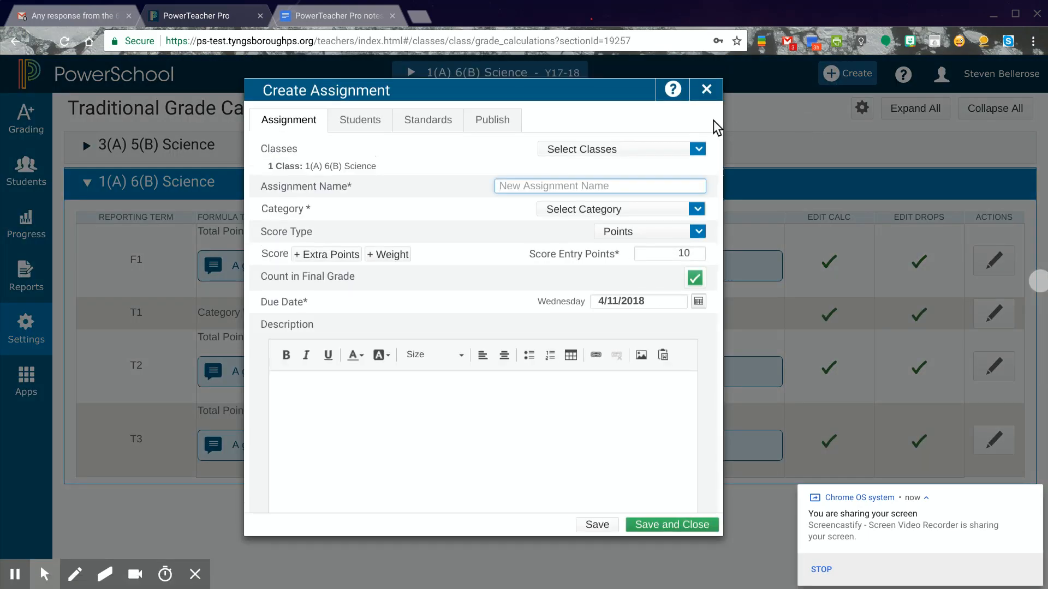
{"action": "left_click", "coordinate": [697, 149]}
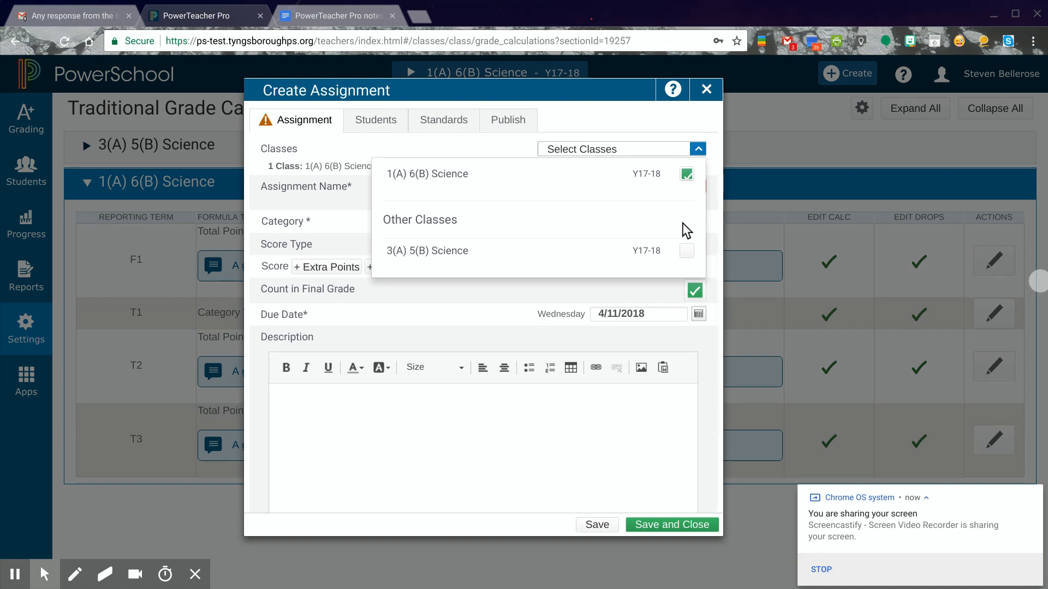
{"action": "left_click", "coordinate": [698, 150]}
{"action": "left_click", "coordinate": [629, 187]}
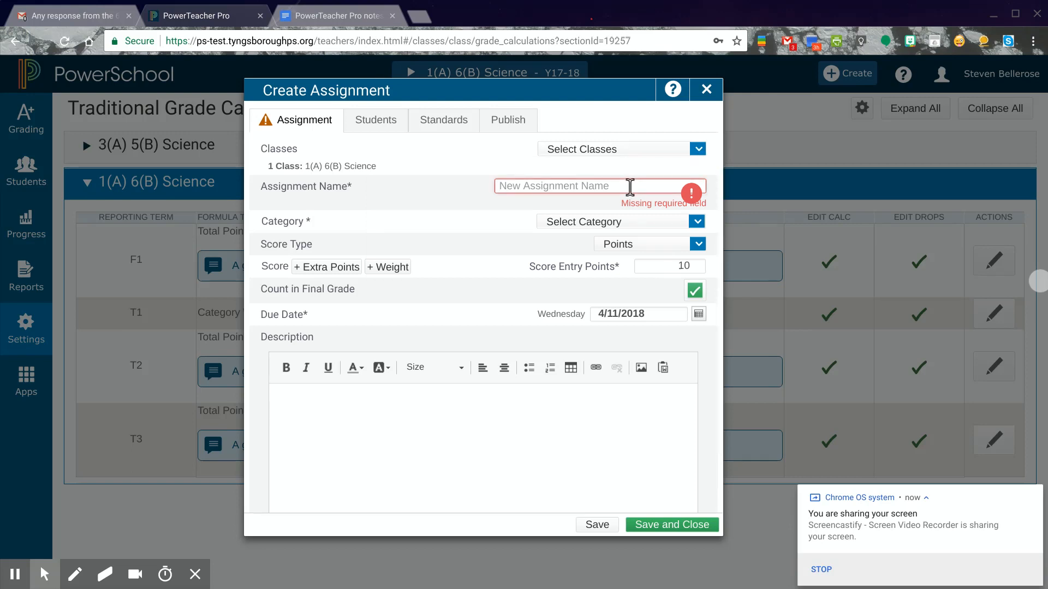
{"action": "type", "text": "Quiz 1"}
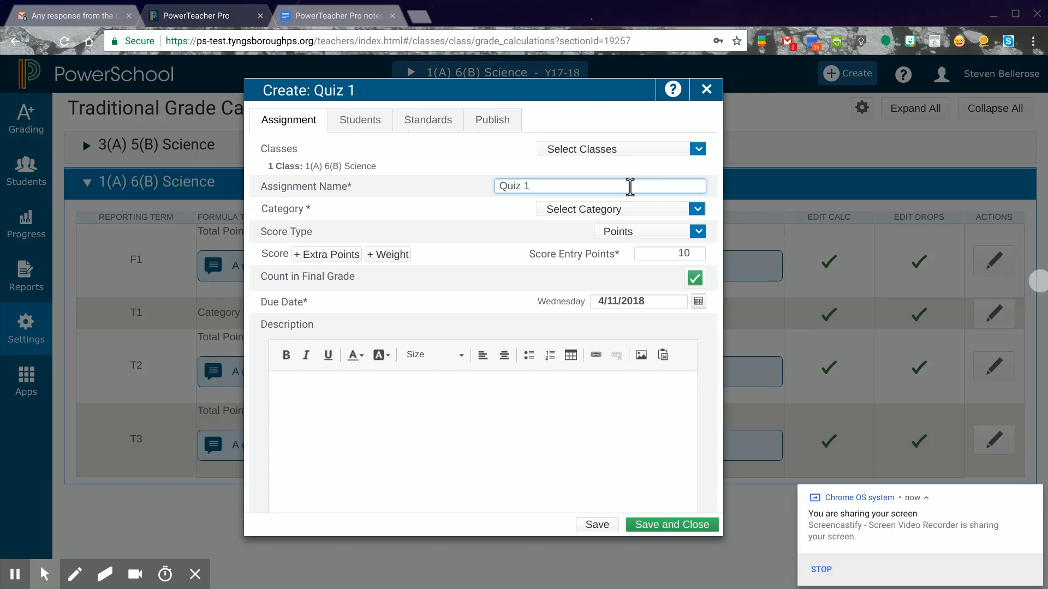
{"action": "left_click", "coordinate": [696, 210]}
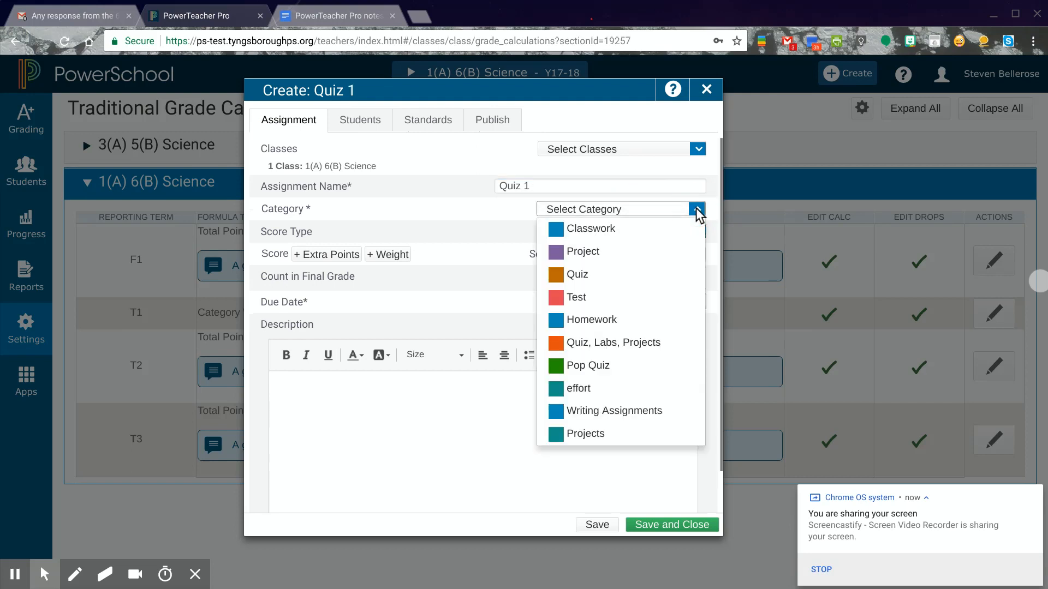
{"action": "left_click", "coordinate": [601, 282]}
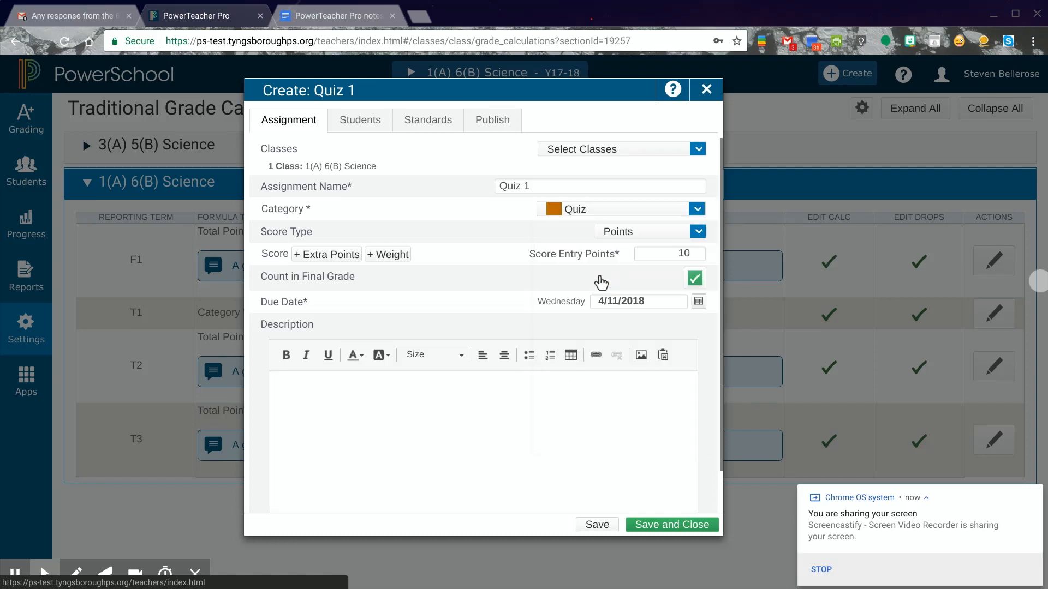
- Set the score type of Quiz 1 to Percent and its points to 100
{"action": "left_click", "coordinate": [700, 233]}
{"action": "left_click", "coordinate": [674, 275]}
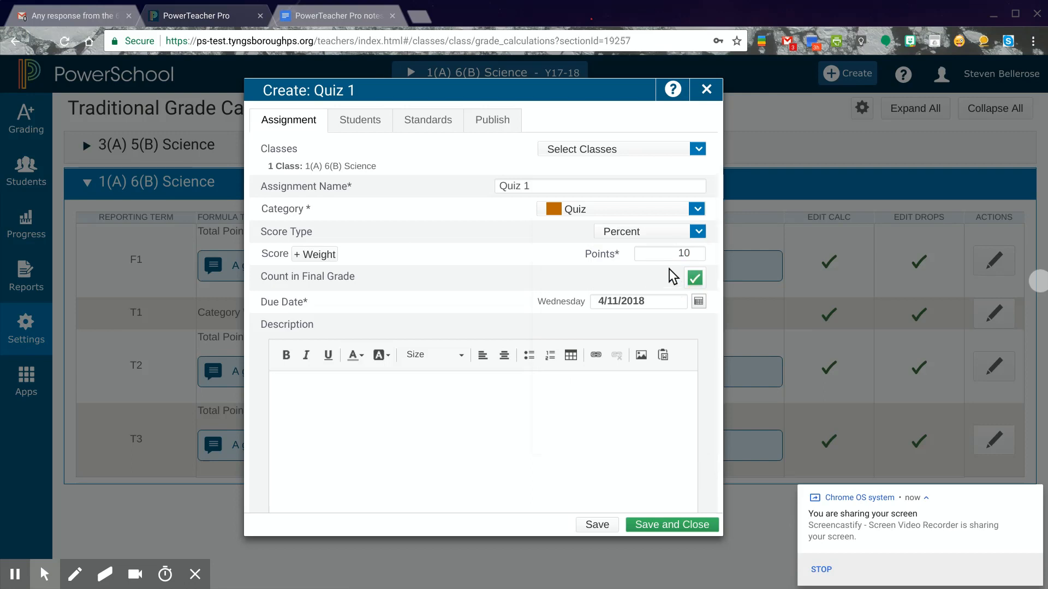
{"action": "left_click", "coordinate": [671, 253]}
{"action": "type", "text": "100"}
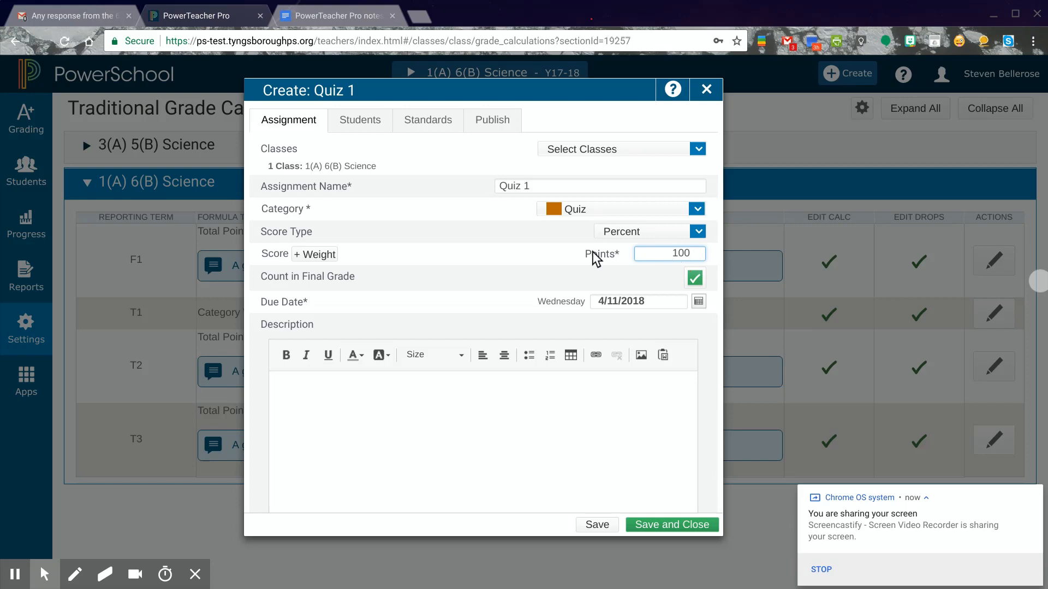
- Add a weight multiplier to Quiz 1 and remove it again, and switch Count in Final Grade off and back on
{"action": "left_click", "coordinate": [326, 255]}
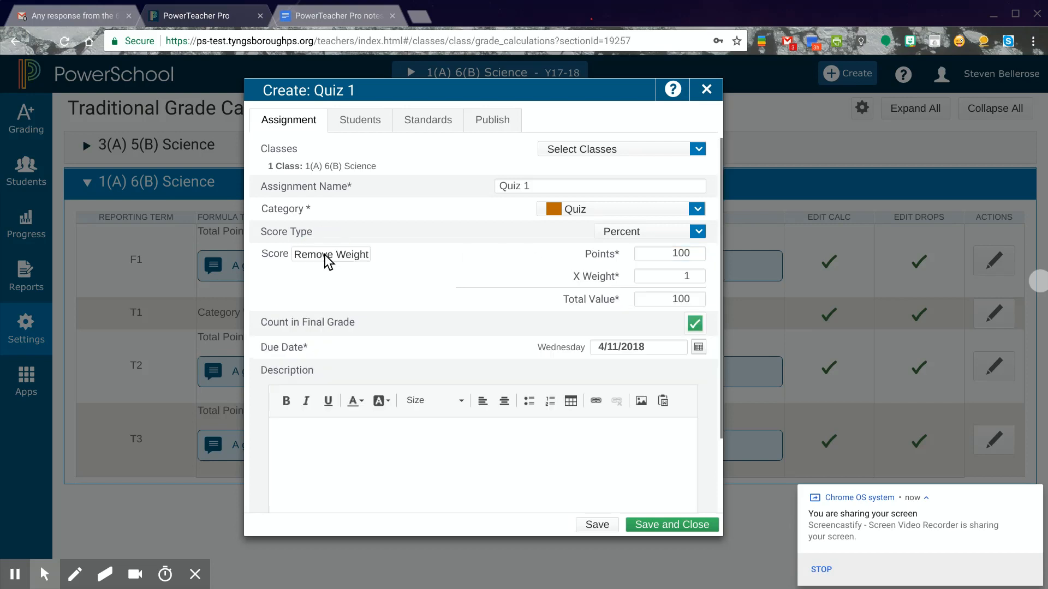
{"action": "left_click", "coordinate": [325, 256]}
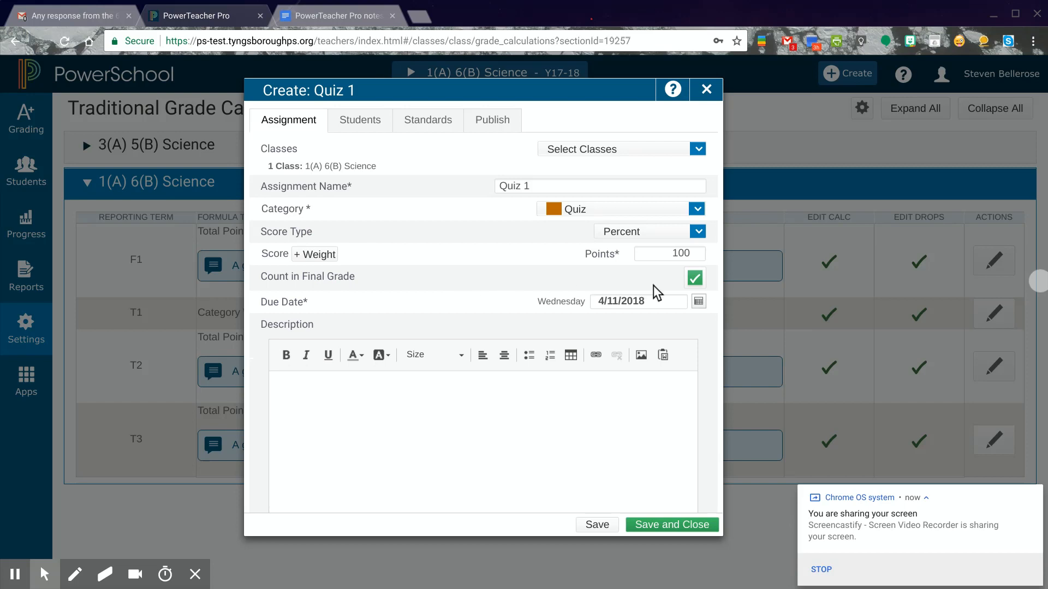
{"action": "left_click", "coordinate": [695, 278]}
{"action": "left_click", "coordinate": [697, 280]}
- Exclude one student from Quiz 1 in the add/remove student list and include that student again
{"action": "left_click", "coordinate": [361, 124]}
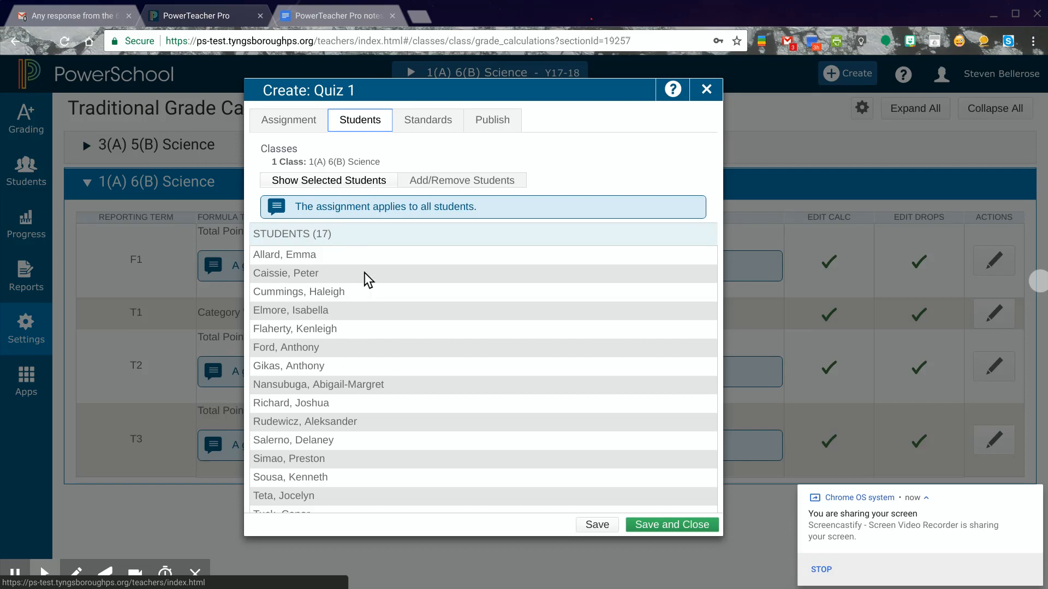
{"action": "left_click", "coordinate": [453, 184]}
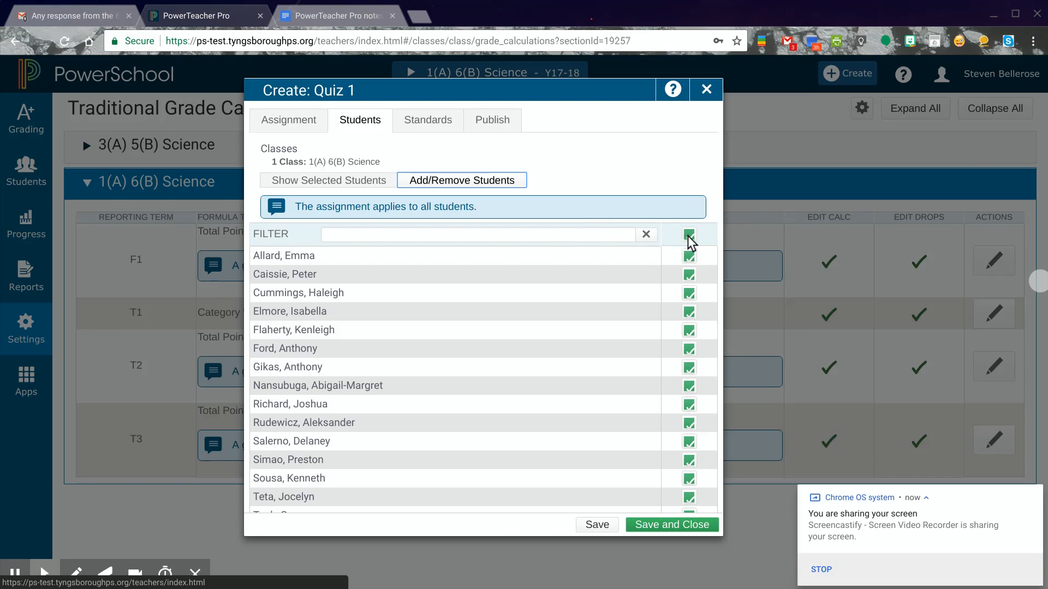
{"action": "left_click", "coordinate": [689, 372]}
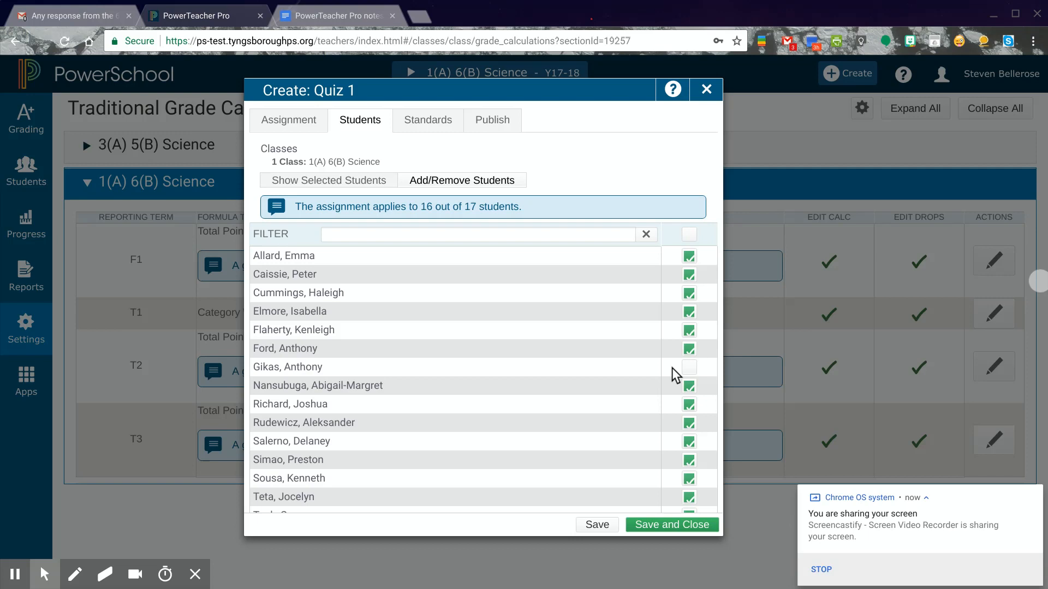
{"action": "left_click", "coordinate": [690, 368]}
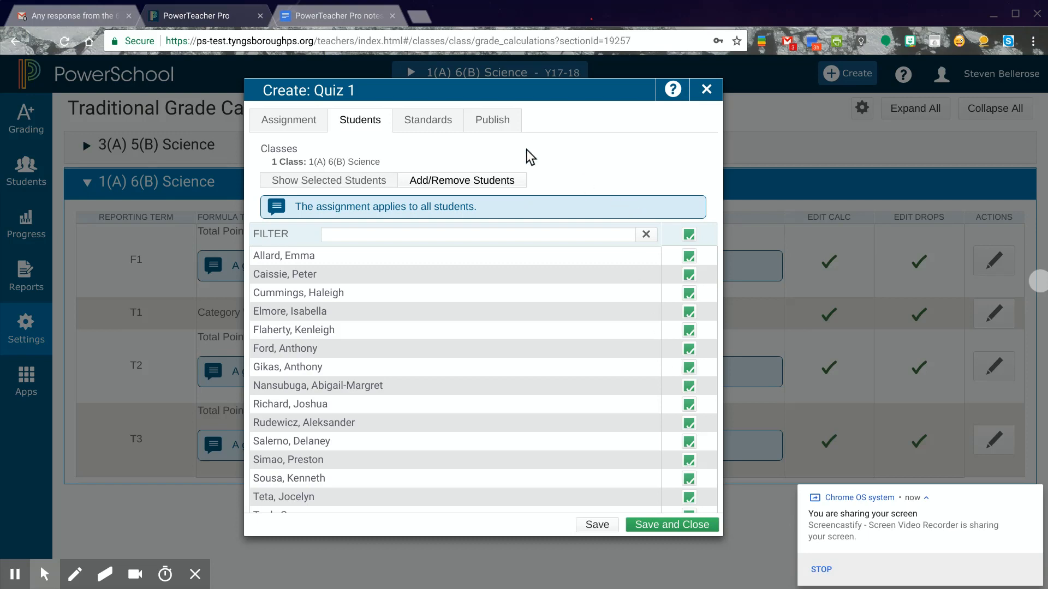
- Check the publishing options of Quiz 1, keep Publish Scores enabled, and save and close the assignment
{"action": "left_click", "coordinate": [496, 127]}
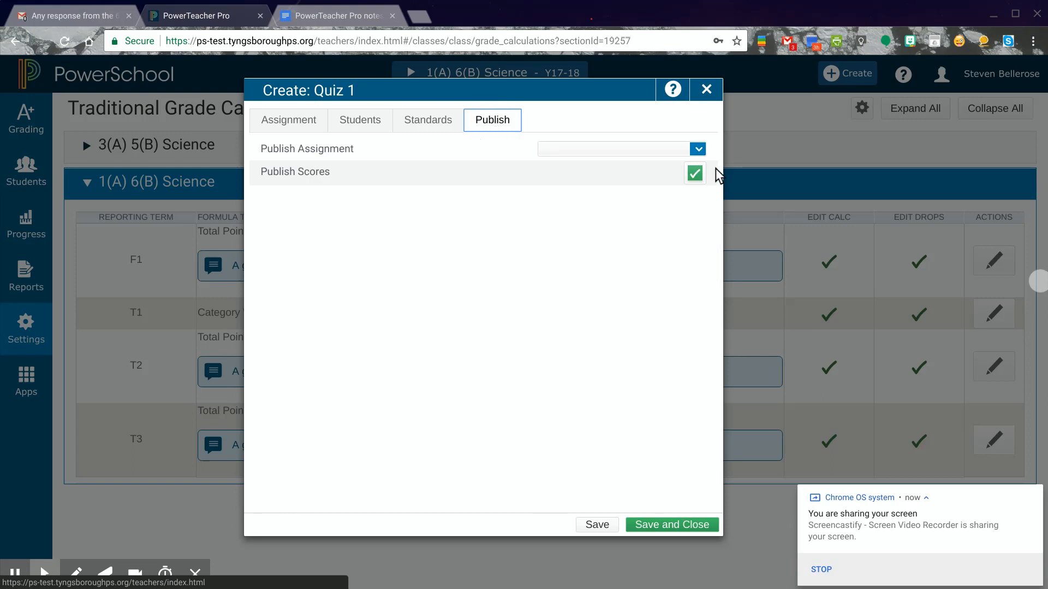
{"action": "left_click", "coordinate": [698, 150]}
{"action": "left_click", "coordinate": [699, 150]}
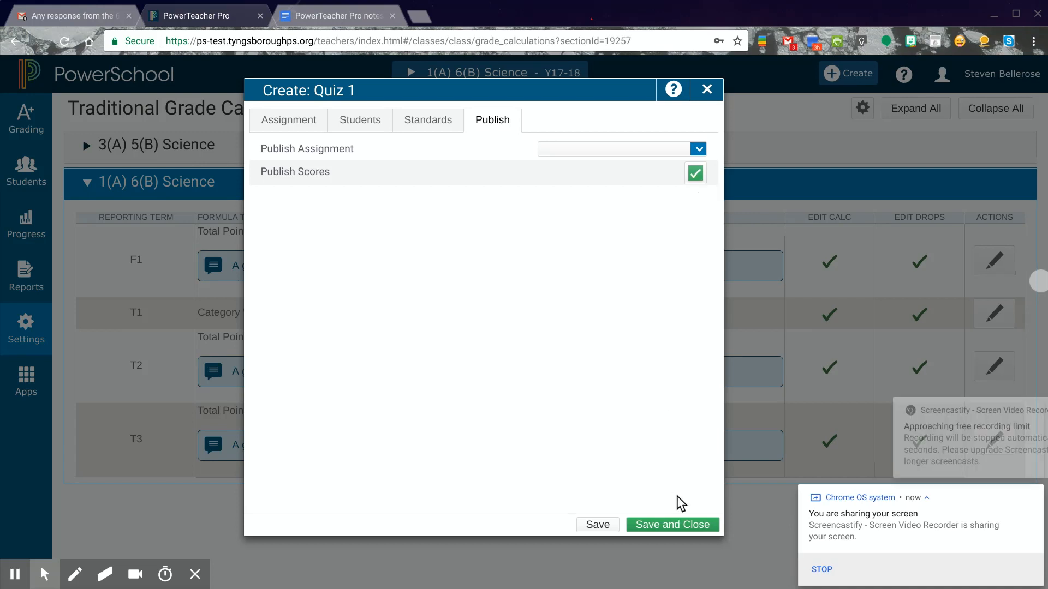
{"action": "left_click", "coordinate": [672, 528]}
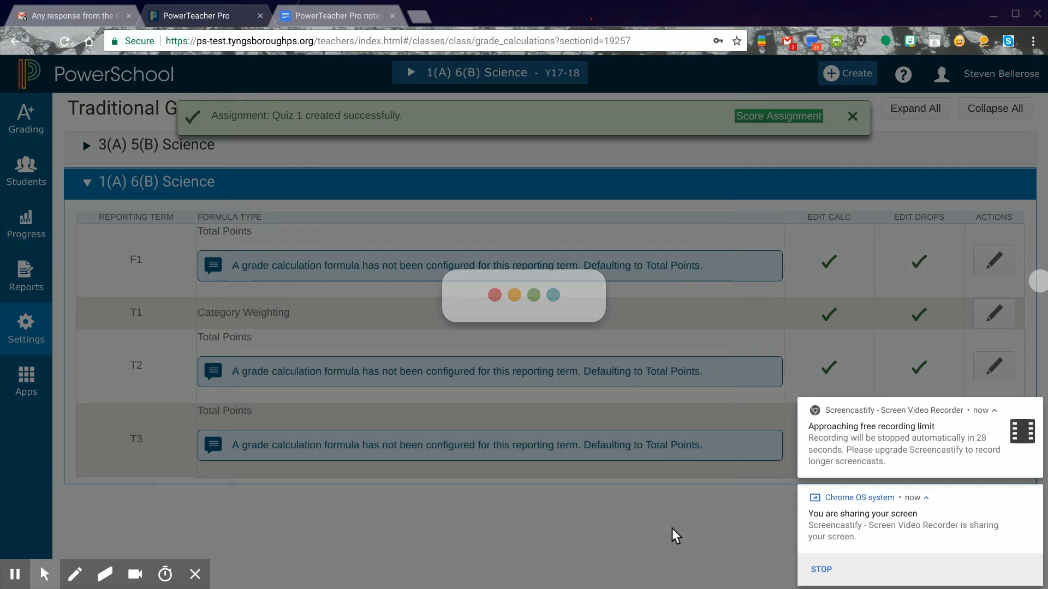